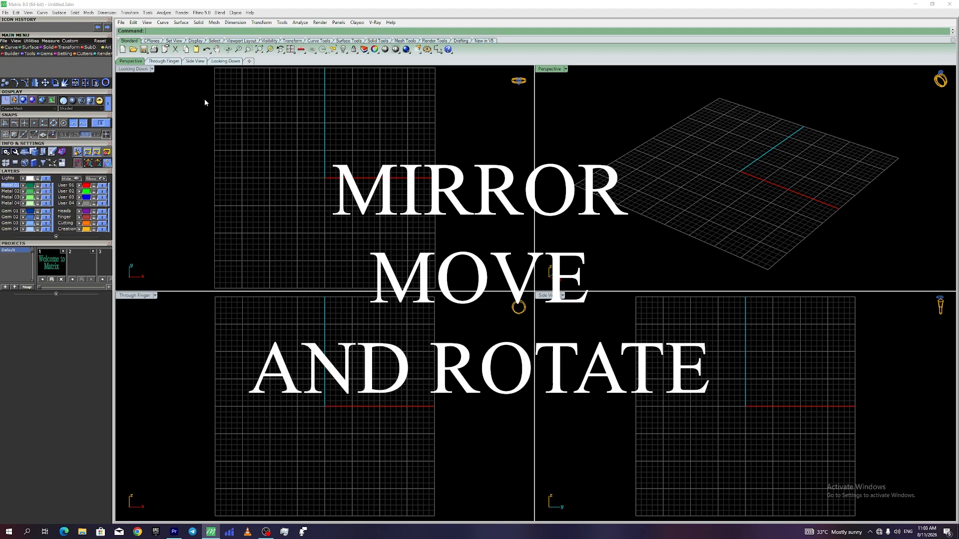
{"action": "double_click", "coordinate": [544, 69]}
{"action": "right_click_drag", "start_coordinate": [518, 144], "coordinate": [496, 224]}
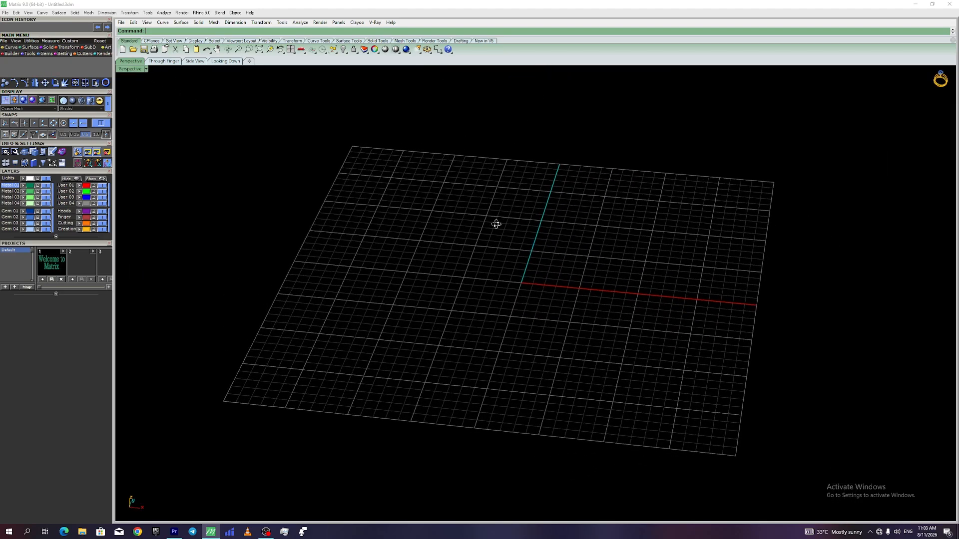
{"action": "double_click", "coordinate": [123, 70]}
{"action": "right_click_drag", "start_coordinate": [562, 175], "coordinate": [949, 153]}
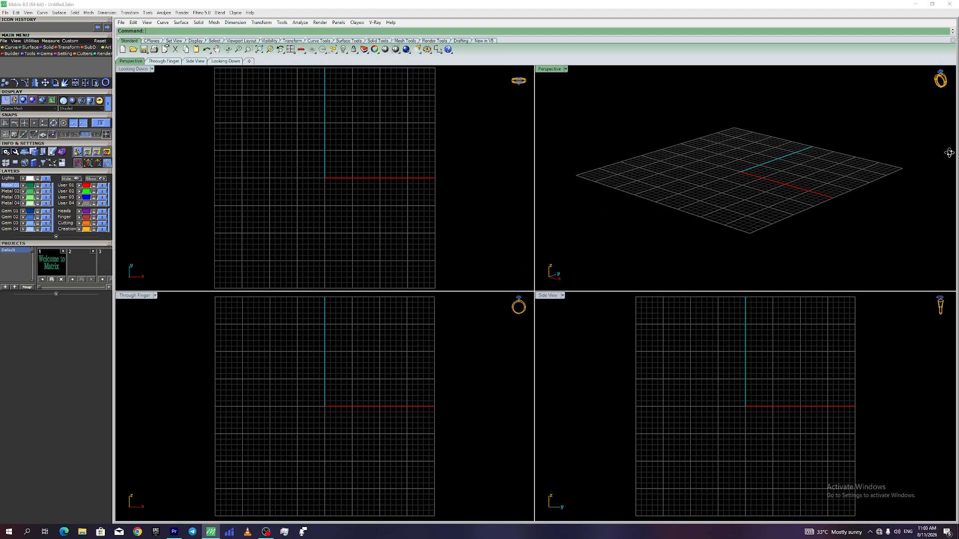
{"action": "right_click_drag", "start_coordinate": [770, 177], "coordinate": [768, 182]}
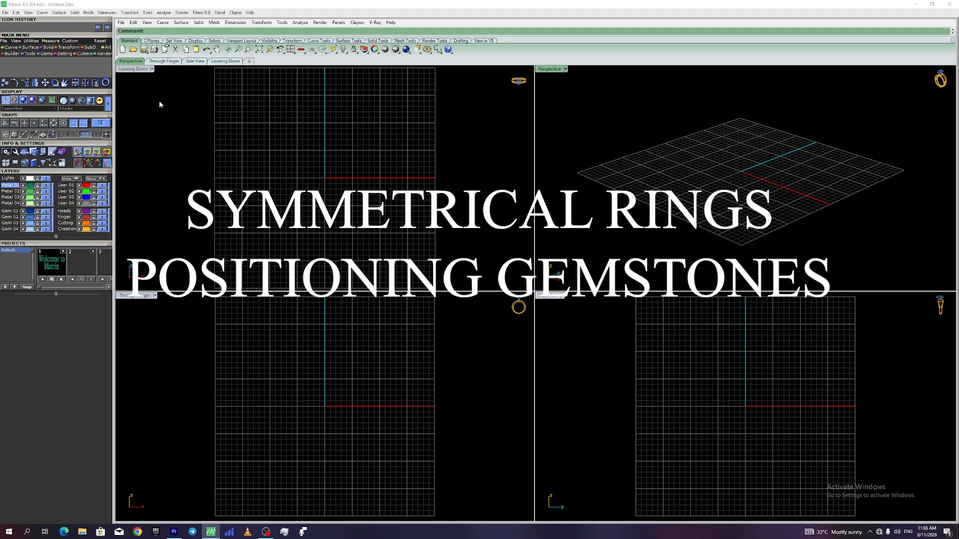
{"action": "scroll", "coordinate": [321, 180], "scroll_direction": "down", "scroll_amount": 2}
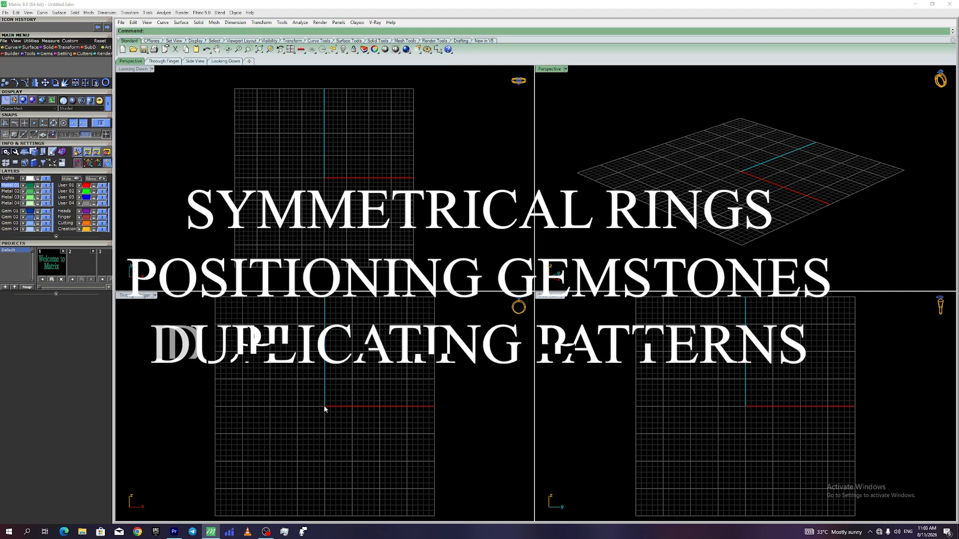
{"action": "scroll", "coordinate": [324, 408], "scroll_direction": "down", "scroll_amount": 1}
{"action": "scroll", "coordinate": [744, 408], "scroll_direction": "down", "scroll_amount": 1}
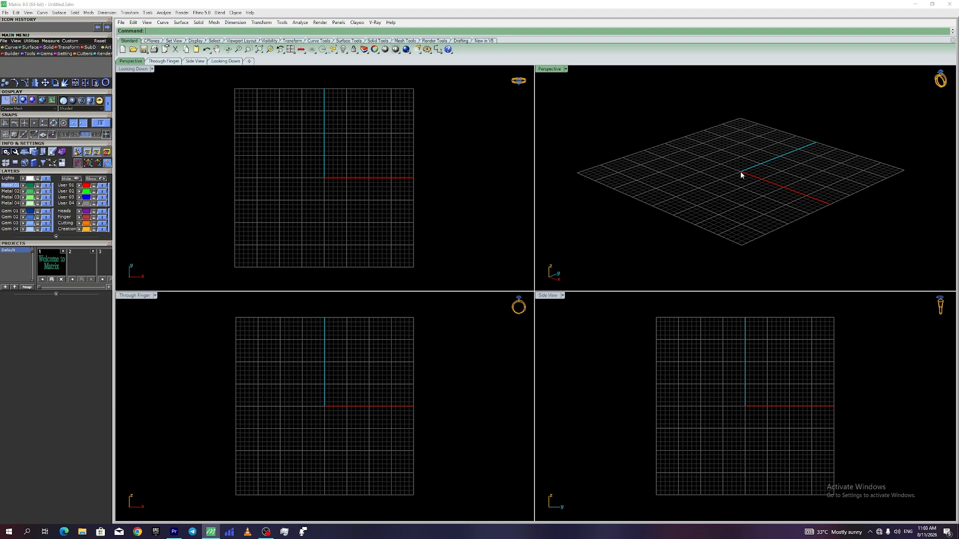
{"action": "scroll", "coordinate": [742, 172], "scroll_direction": "down", "scroll_amount": 2}
{"action": "right_click_drag", "start_coordinate": [741, 172], "coordinate": [734, 188]}
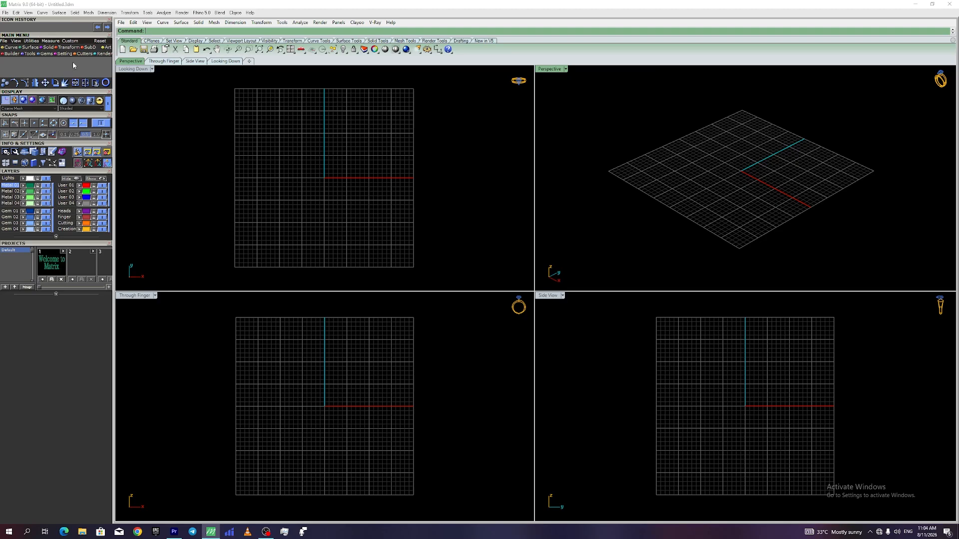
Step: Draw a circle and an overlapping rectangle in the upper-right quadrant of the Looking Down view
{"action": "left_click", "coordinate": [9, 47]}
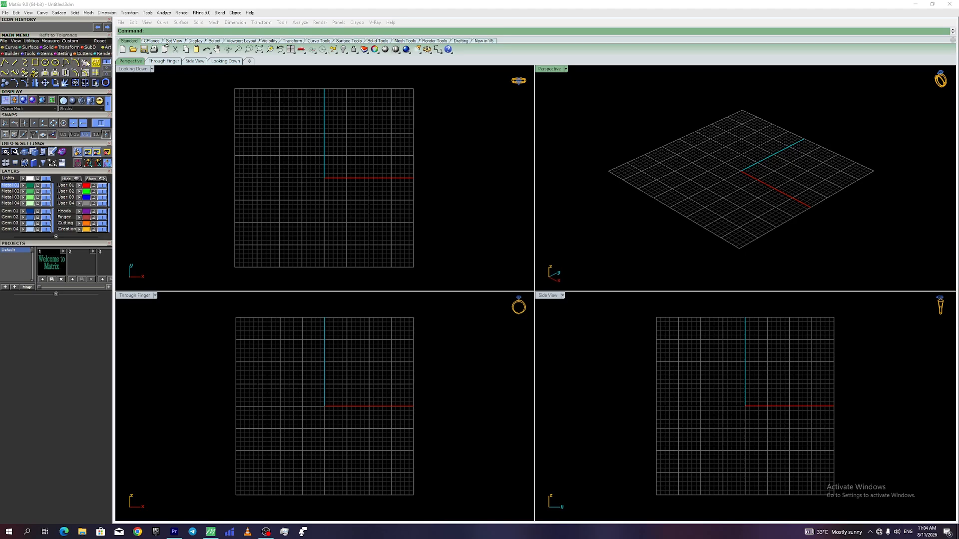
{"action": "left_click", "coordinate": [44, 63]}
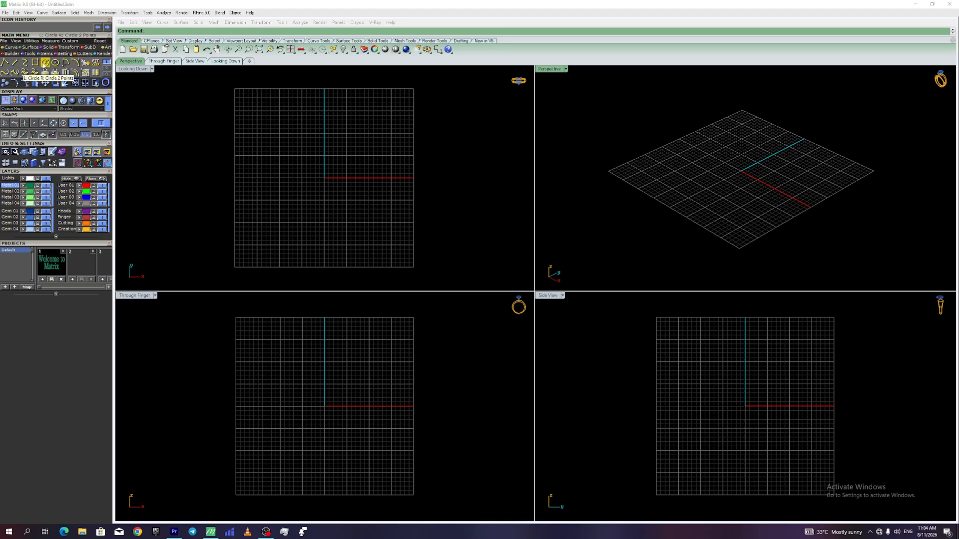
{"action": "left_click", "coordinate": [367, 127]}
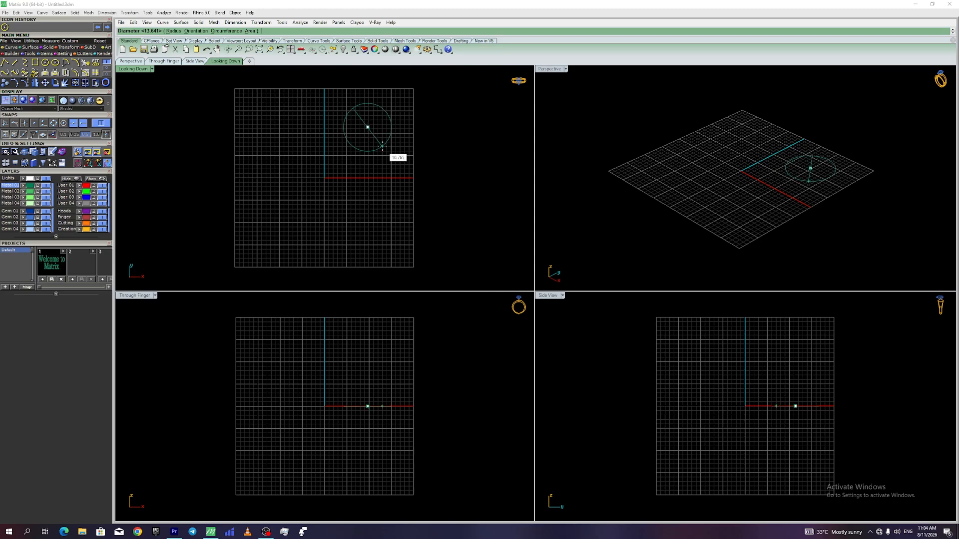
{"action": "left_click", "coordinate": [378, 142]}
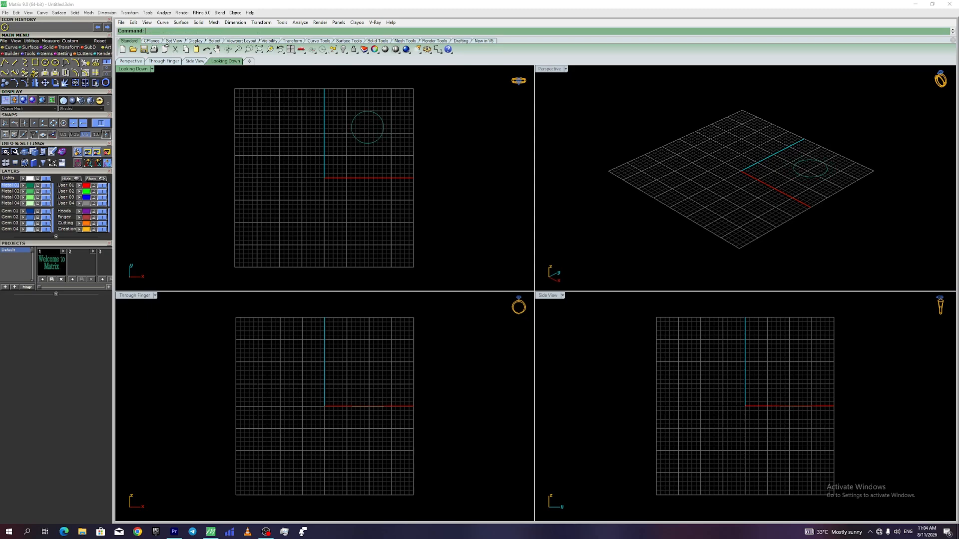
{"action": "left_click", "coordinate": [34, 62]}
{"action": "left_click", "coordinate": [360, 121]}
{"action": "left_click", "coordinate": [394, 148]}
Step: Draw a closed triangular polyline beside the circle, with one corner on the rectangle's left side
{"action": "left_click", "coordinate": [4, 63]}
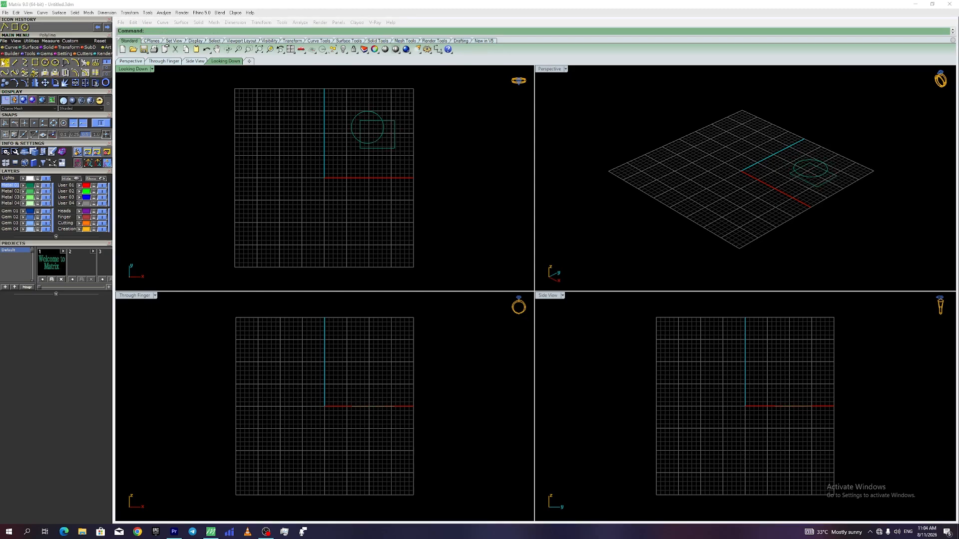
{"action": "left_click", "coordinate": [340, 123]}
{"action": "left_click", "coordinate": [355, 102]}
{"action": "left_click", "coordinate": [360, 120]}
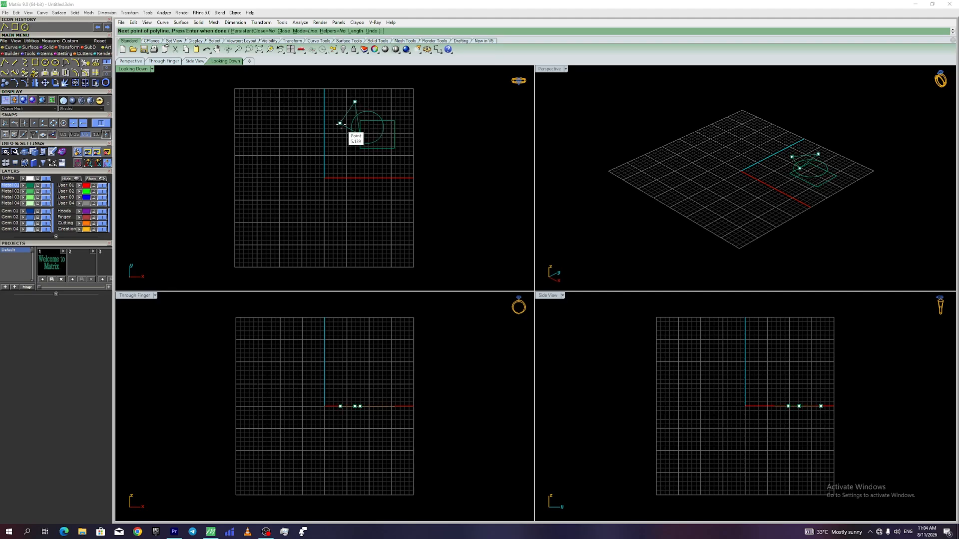
{"action": "left_click", "coordinate": [340, 123]}
Step: Try to mirror the circle, rectangle and triangle about the vertical axis from 0 in the maximized Looking Down view
{"action": "left_click_drag", "start_coordinate": [377, 122], "coordinate": [321, 154]}
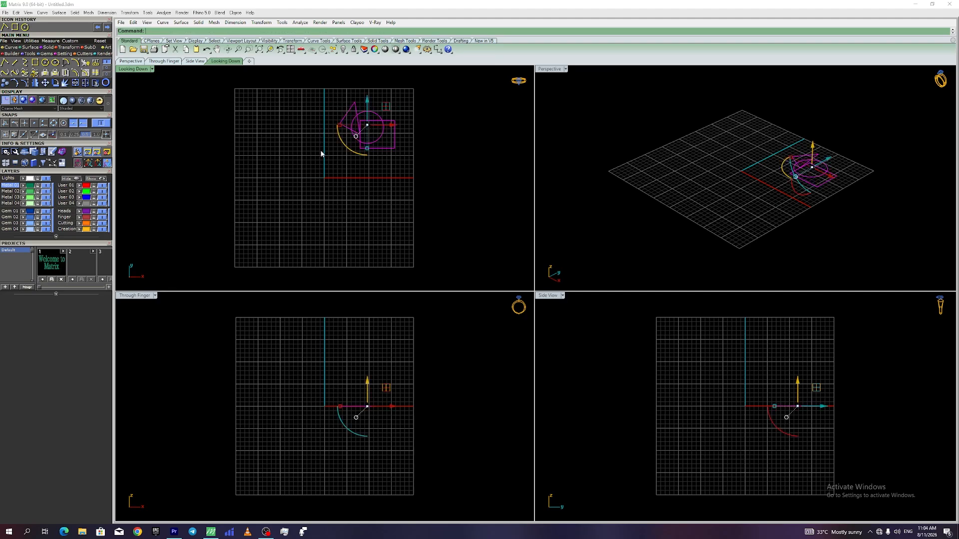
{"action": "left_click", "coordinate": [35, 83]}
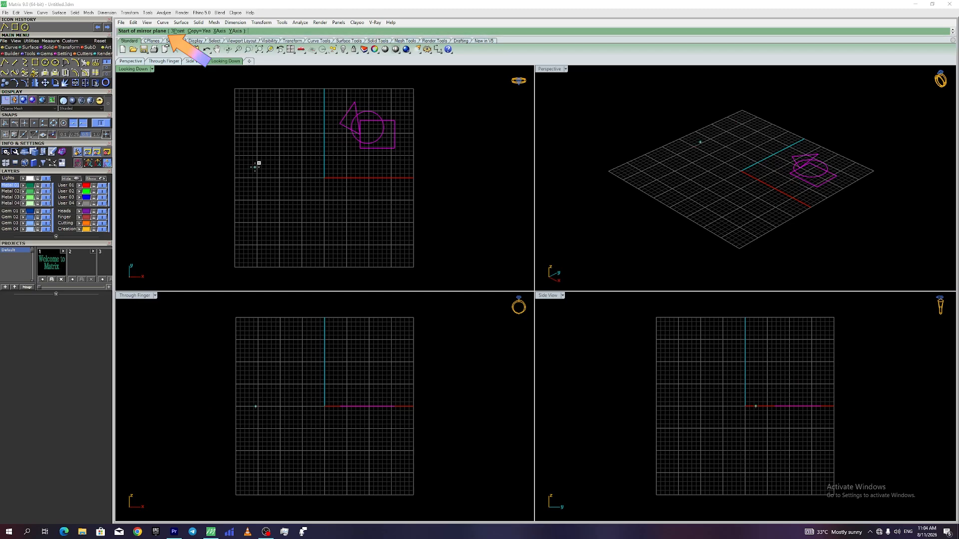
{"action": "double_click", "coordinate": [131, 69]}
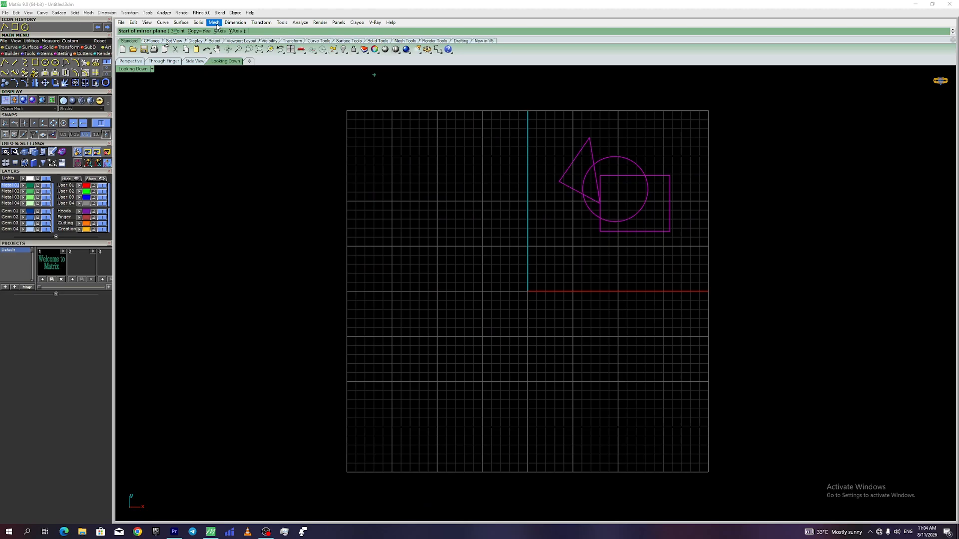
{"action": "type", "text": "0"}
{"action": "key", "text": "Return"}
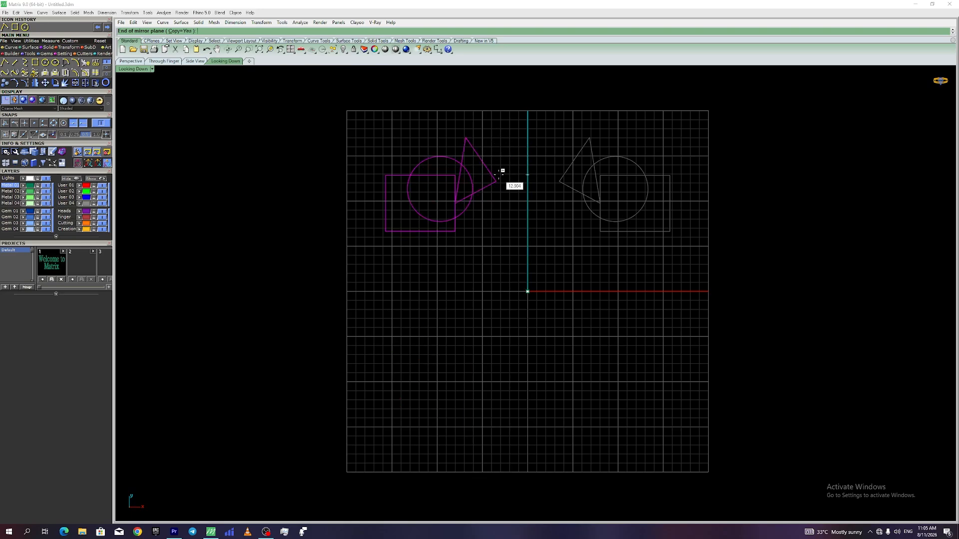
{"action": "left_click", "coordinate": [500, 176]}
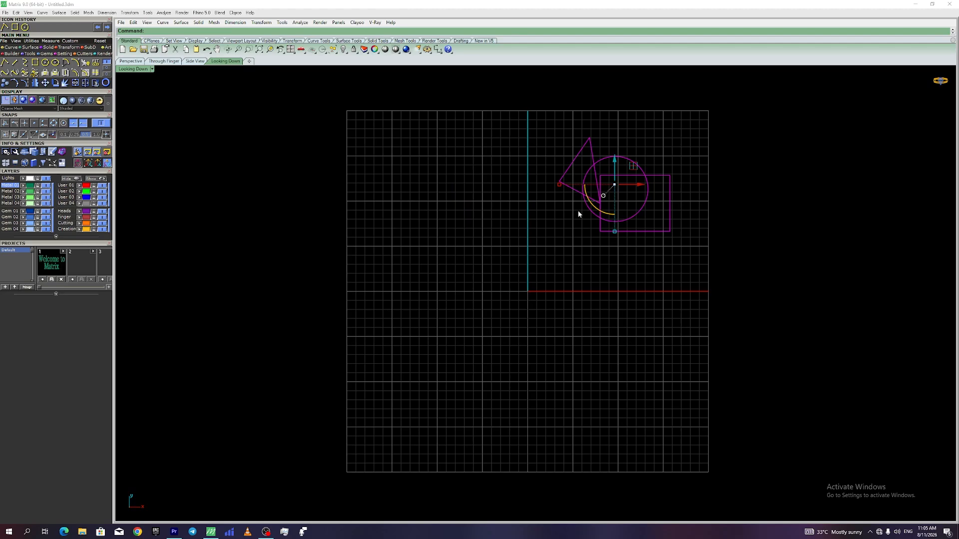
Step: Mirror a copy of the circle, rectangle and triangle across the vertical axis, starting the mirror plane at 0
{"action": "left_click_drag", "start_coordinate": [724, 117], "coordinate": [505, 239]}
{"action": "right_click", "coordinate": [505, 239]}
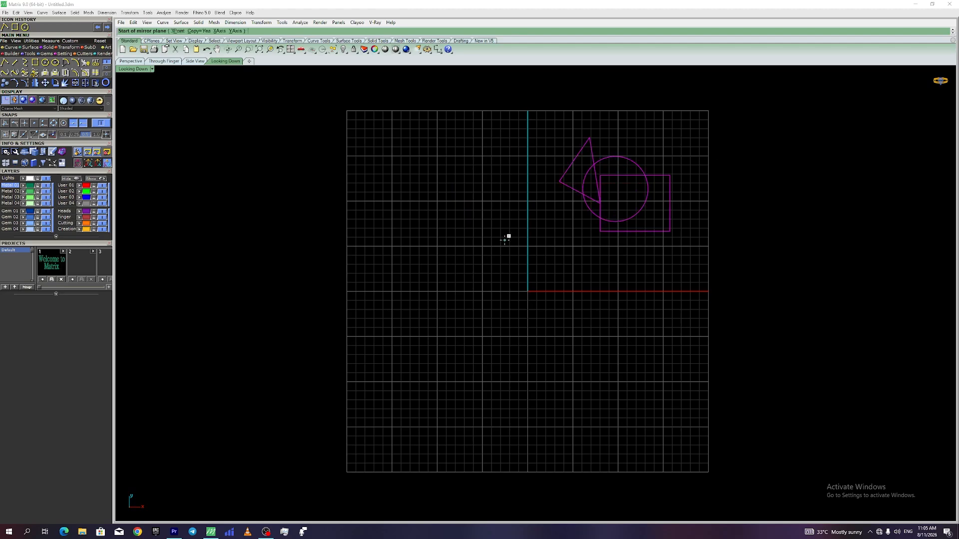
{"action": "type", "text": "0"}
{"action": "key", "text": "Return"}
{"action": "left_click", "coordinate": [529, 190]}
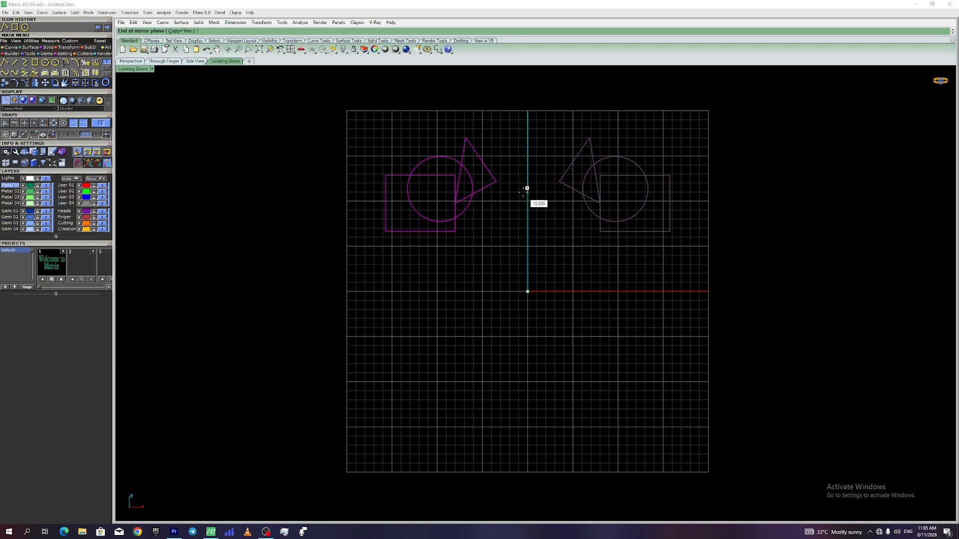
Step: Mirror copies of both upper shape groups across the horizontal axis, starting the mirror plane at 0
{"action": "left_click_drag", "start_coordinate": [683, 135], "coordinate": [378, 227]}
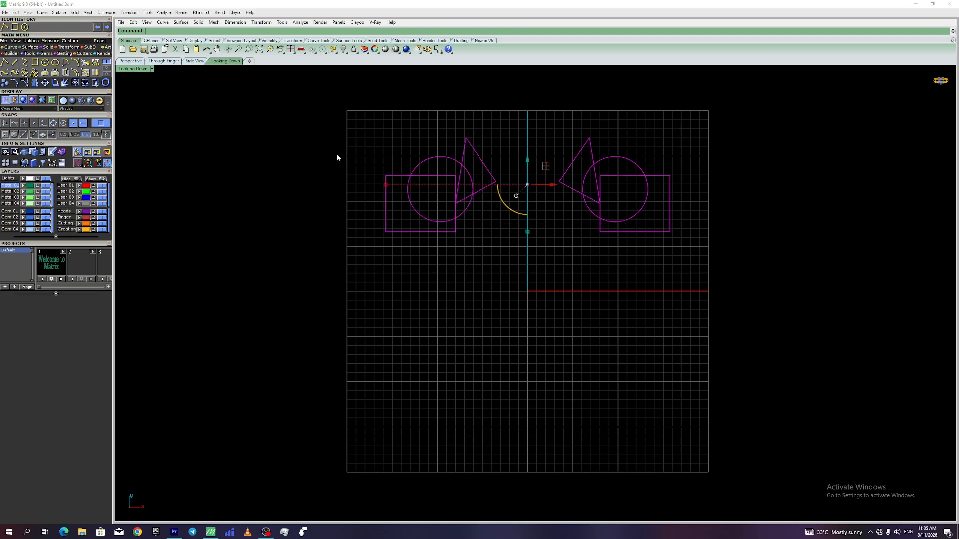
{"action": "key", "text": "Return"}
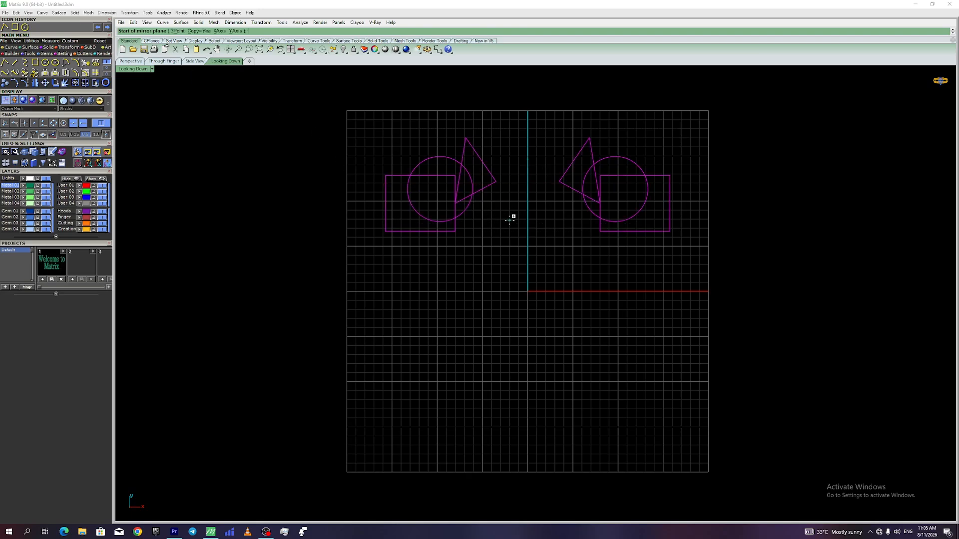
{"action": "type", "text": "0"}
{"action": "key", "text": "Return"}
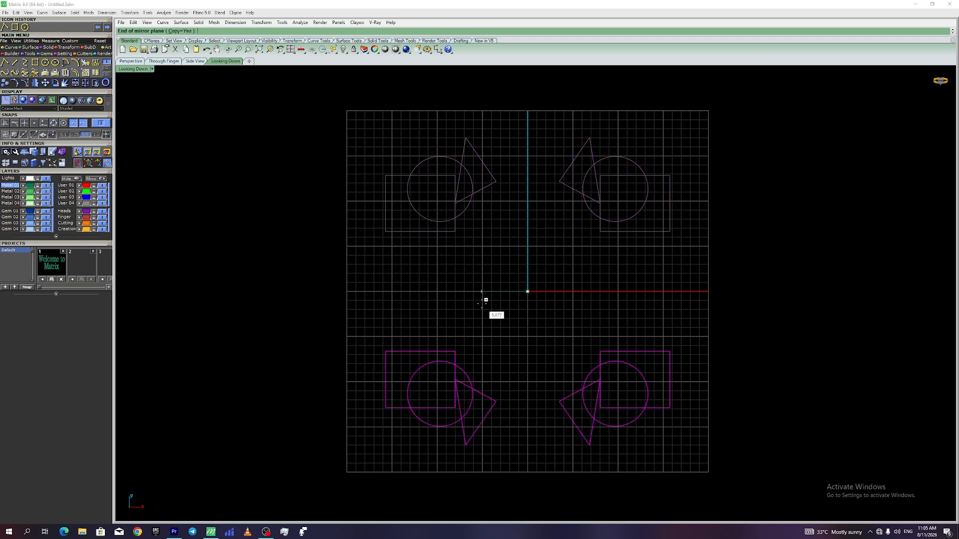
{"action": "left_click", "coordinate": [455, 290]}
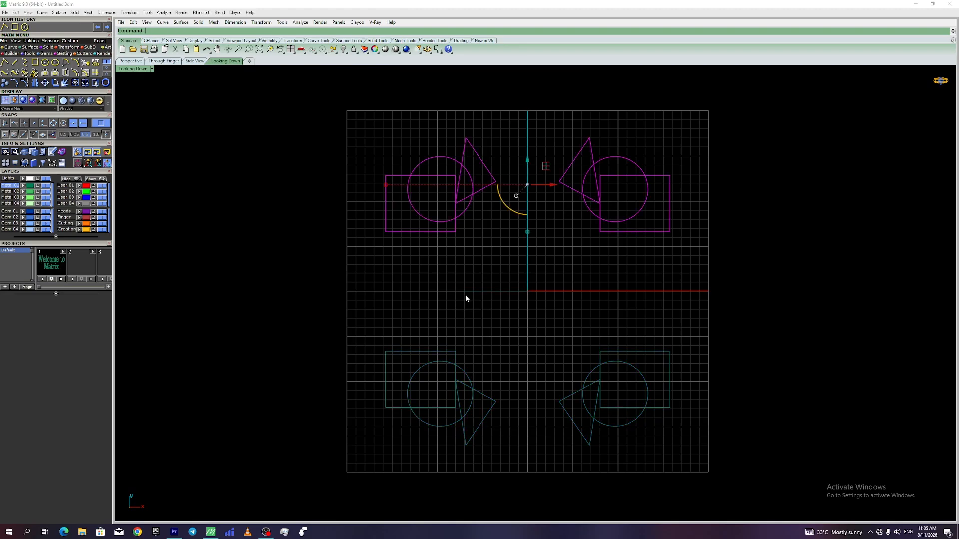
Step: Move the original upper-right circle, rectangle and triangle diagonally inward, closer to both axes
{"action": "left_click", "coordinate": [665, 276]}
{"action": "left_click_drag", "start_coordinate": [692, 141], "coordinate": [561, 235]}
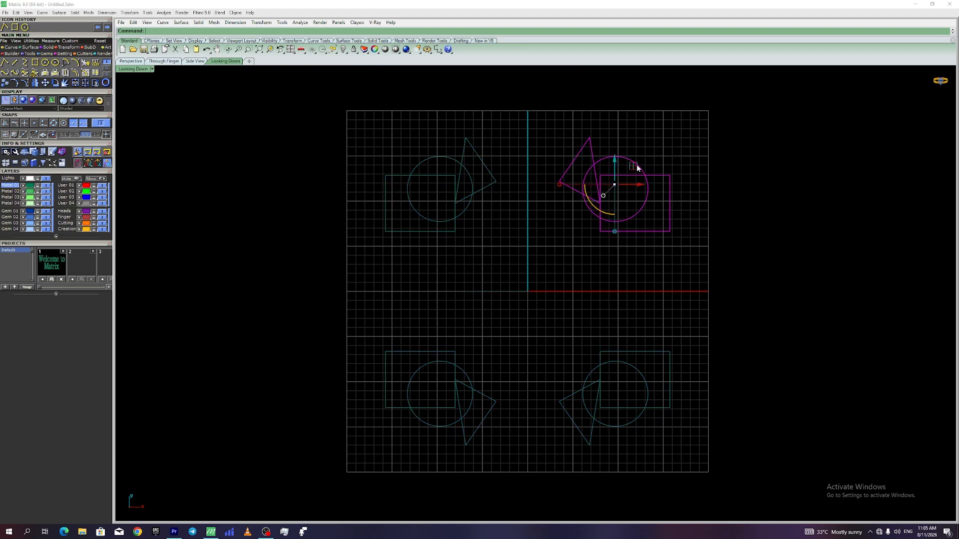
{"action": "left_click_drag", "start_coordinate": [638, 167], "coordinate": [608, 224]}
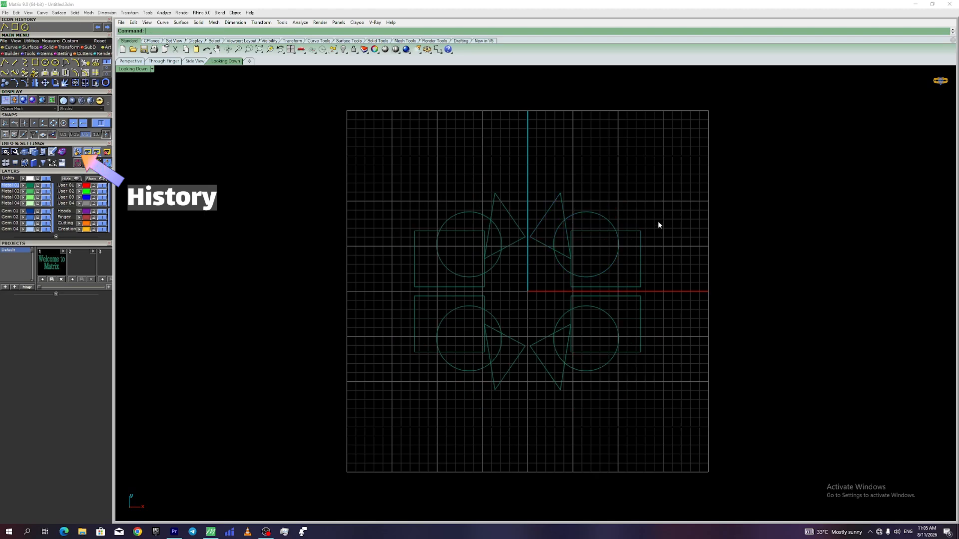
Step: Move the original upper-right shape group diagonally outward, away from the origin
{"action": "right_click_drag", "start_coordinate": [630, 331], "coordinate": [652, 312]}
{"action": "scroll", "coordinate": [549, 270], "scroll_direction": "up", "scroll_amount": 4}
{"action": "right_click_drag", "start_coordinate": [577, 278], "coordinate": [565, 278]}
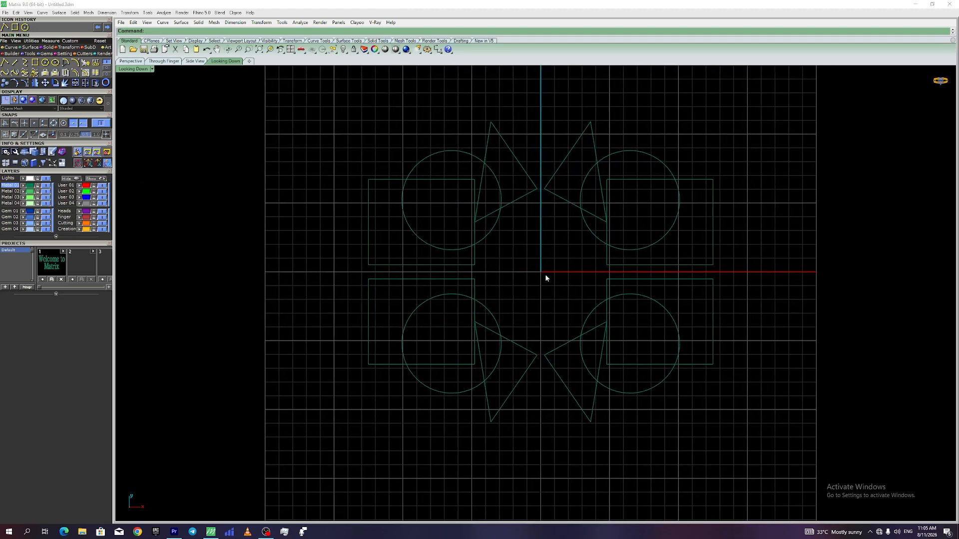
{"action": "scroll", "coordinate": [546, 275], "scroll_direction": "down", "scroll_amount": 4}
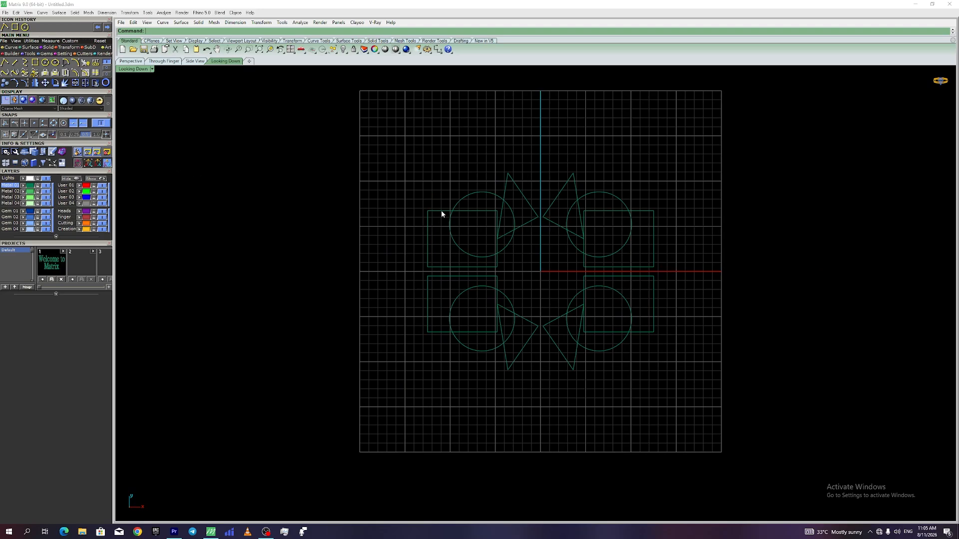
{"action": "left_click_drag", "start_coordinate": [677, 169], "coordinate": [543, 266]}
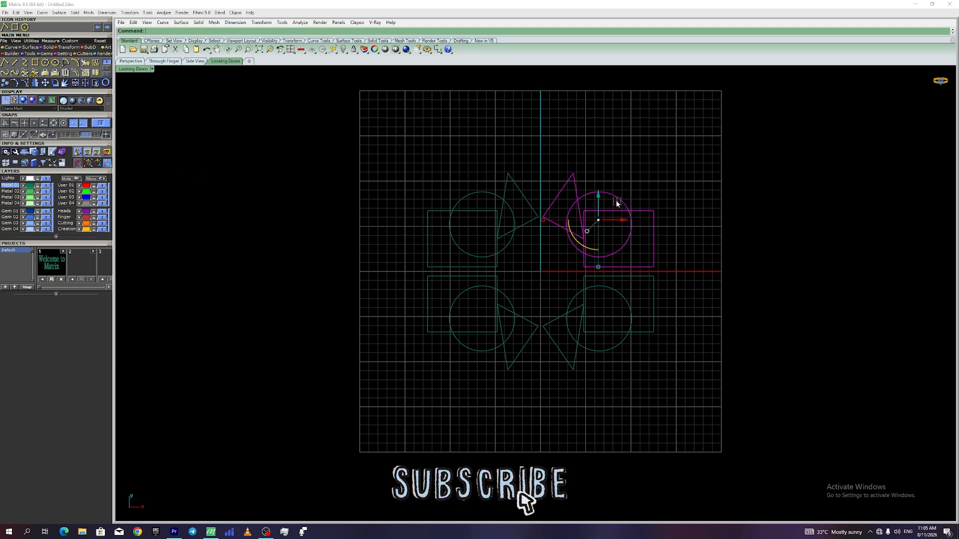
{"action": "left_click_drag", "start_coordinate": [616, 203], "coordinate": [639, 177]}
{"action": "left_click", "coordinate": [703, 150]}
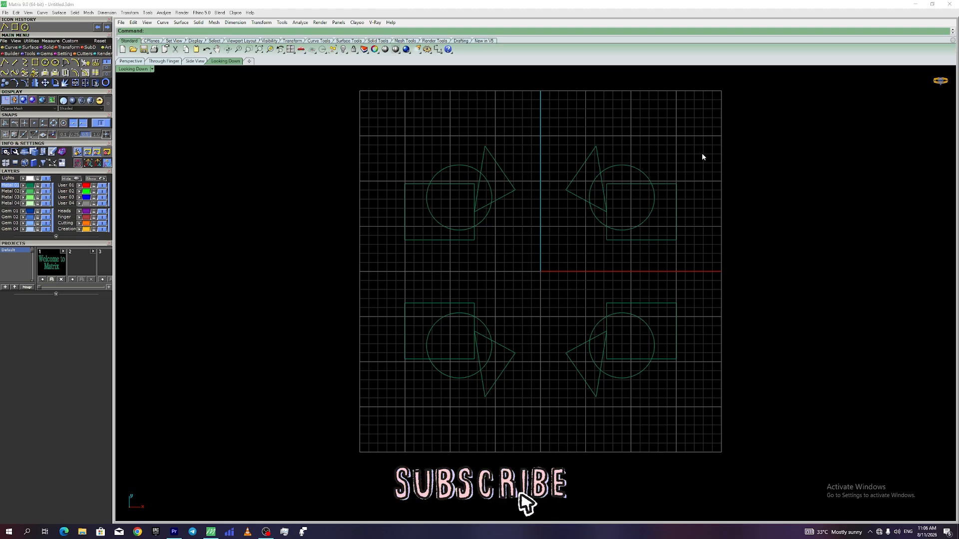
Step: Delete the three mirrored shape groups, leaving only the original upper-right group
{"action": "left_click_drag", "start_coordinate": [544, 136], "coordinate": [354, 425]}
{"action": "left_click_drag", "start_coordinate": [726, 302], "coordinate": [495, 414], "text": "shift"}
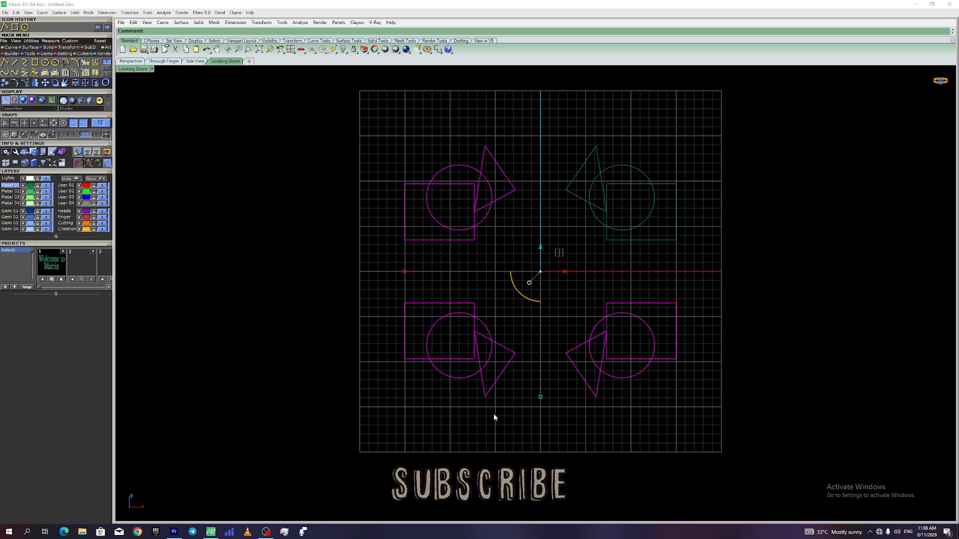
{"action": "key", "text": "Delete"}
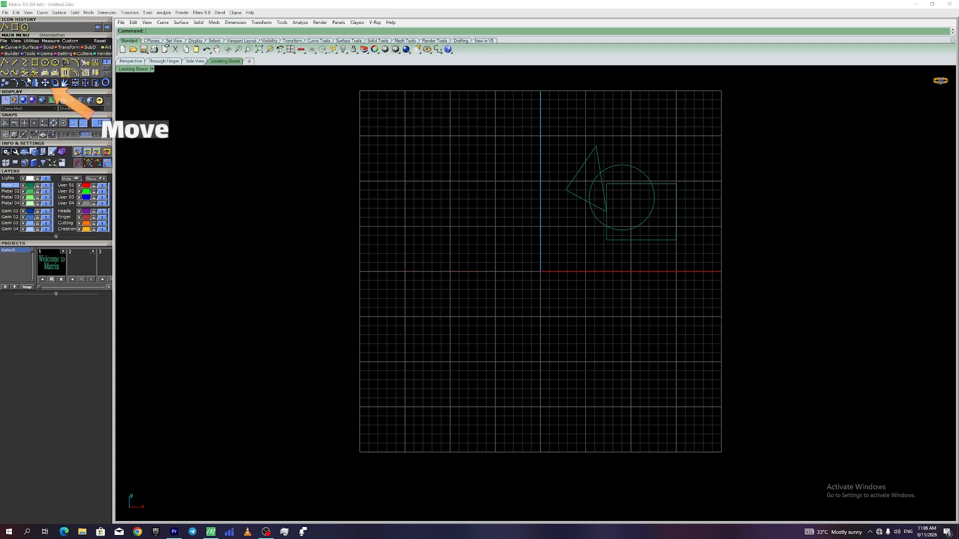
{"action": "left_click", "coordinate": [46, 86]}
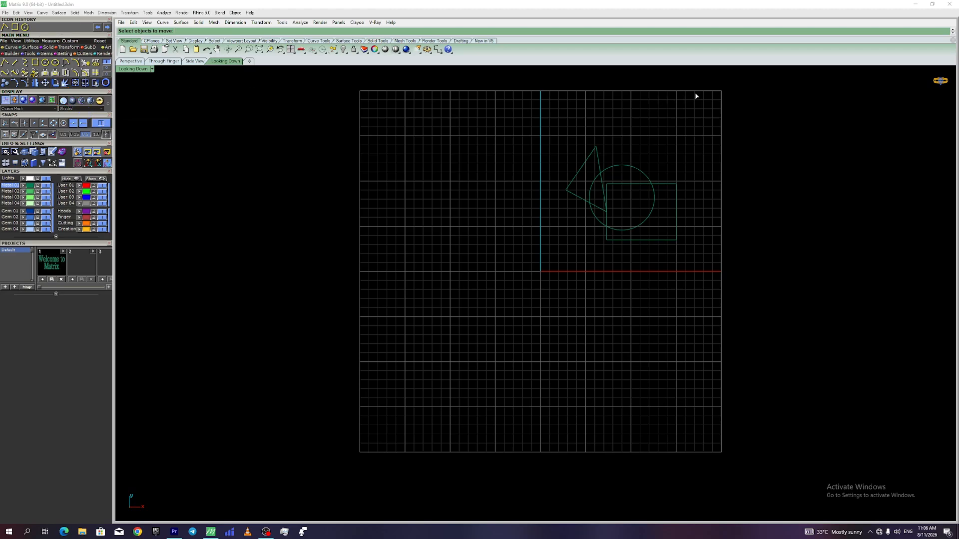
{"action": "left_click_drag", "start_coordinate": [756, 146], "coordinate": [537, 263]}
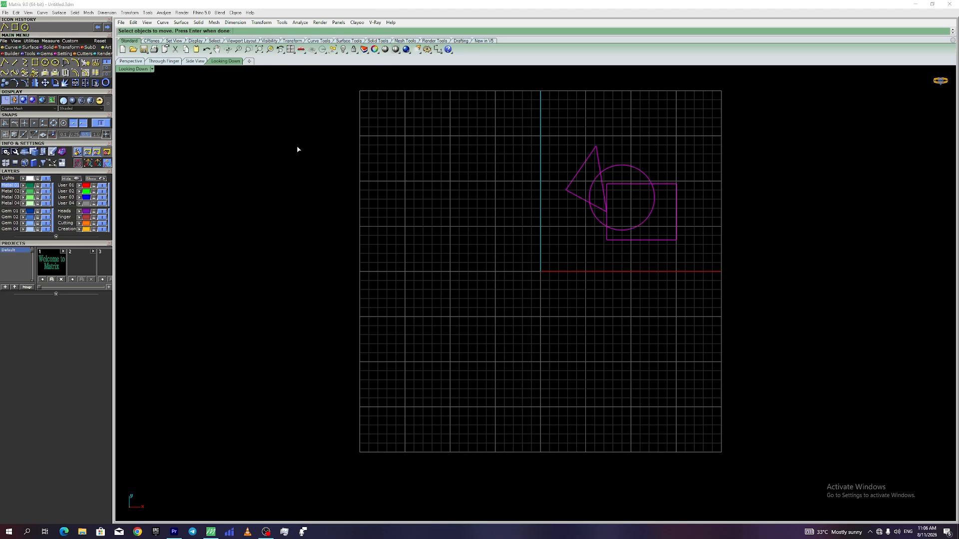
{"action": "key", "text": "Escape"}
Step: Delete the remaining circle, rectangle and triangle, and draw a circle centered on the origin
{"action": "left_click_drag", "start_coordinate": [722, 146], "coordinate": [535, 275]}
{"action": "key", "text": "Delete"}
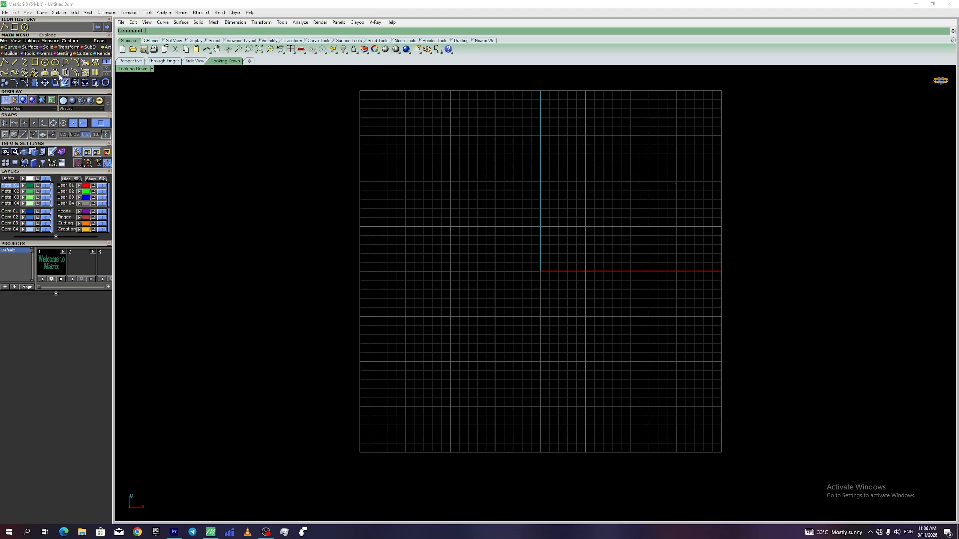
{"action": "left_click", "coordinate": [45, 62]}
{"action": "left_click", "coordinate": [540, 271]}
{"action": "left_click", "coordinate": [577, 272]}
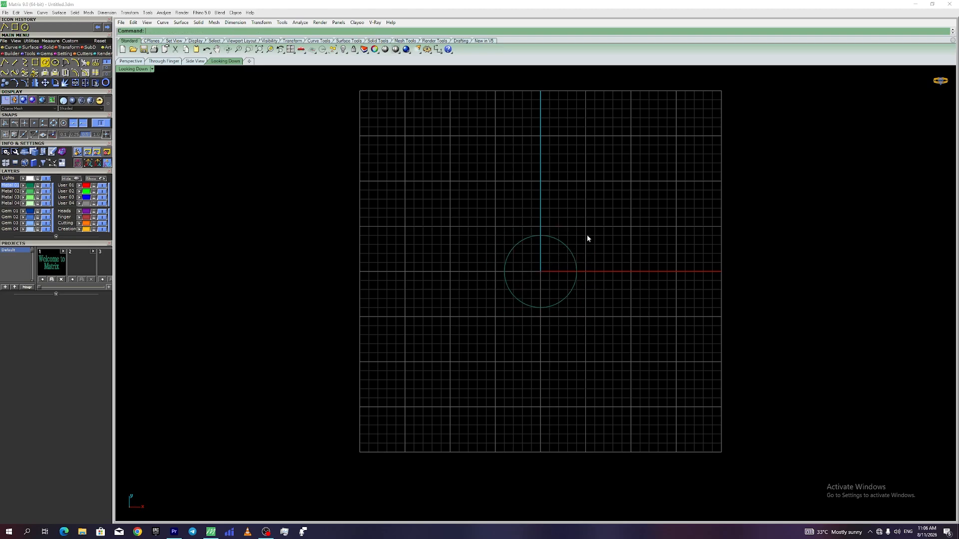
Step: Move the origin-centered circle 10 units straight up along the vertical axis, and undo the move
{"action": "left_click", "coordinate": [569, 250]}
{"action": "left_click", "coordinate": [45, 83]}
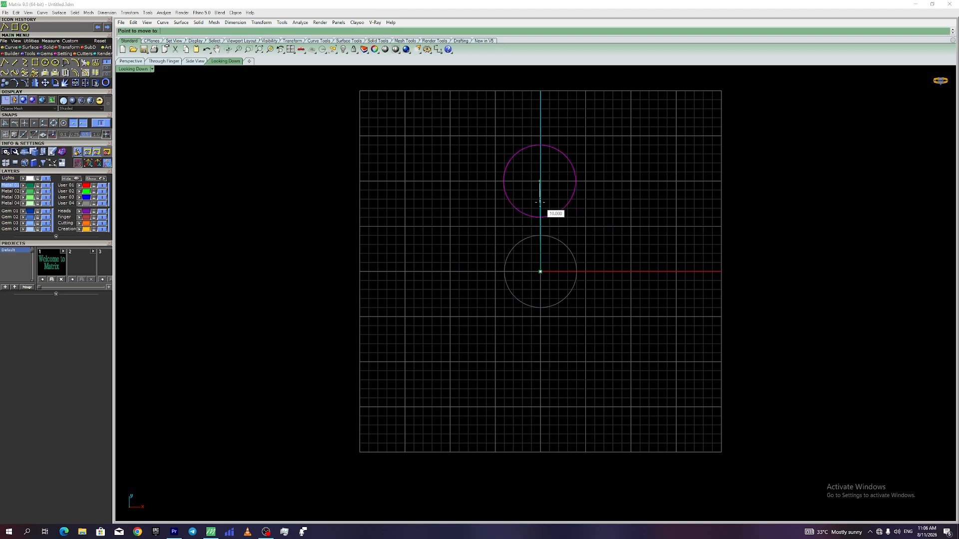
{"action": "key", "text": "Return"}
{"action": "left_click", "coordinate": [541, 148]}
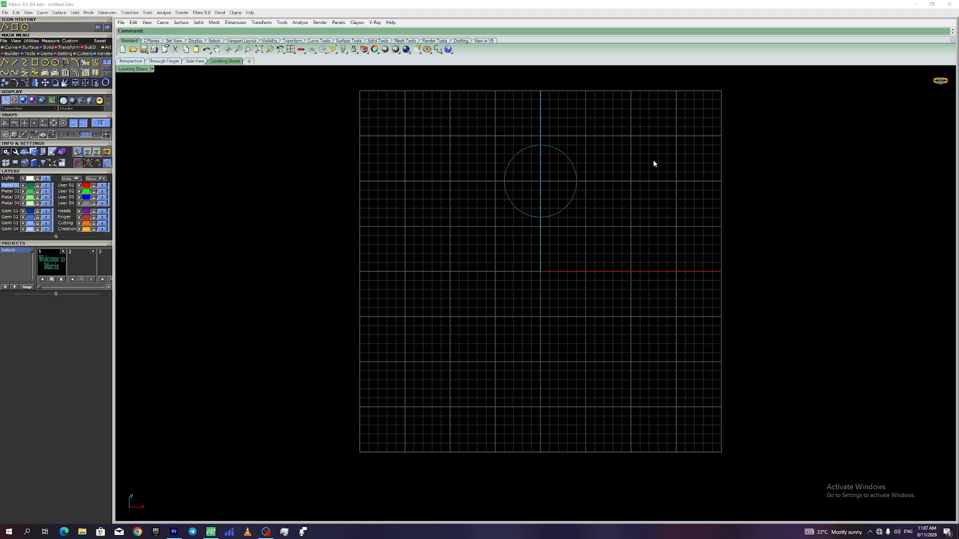
{"action": "key", "text": "ctrl+z"}
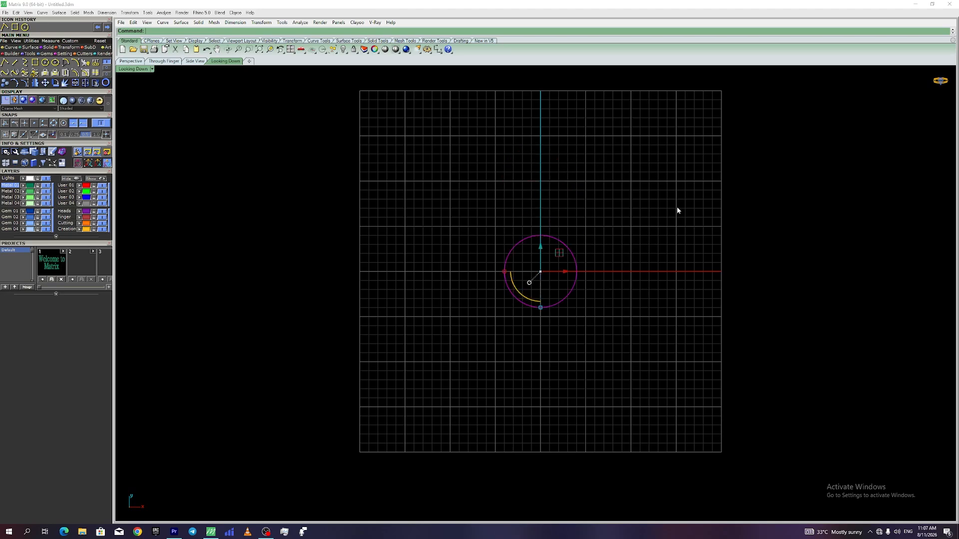
Step: Move the circle diagonally into the upper-right quadrant, centering it about 10 units from each axis
{"action": "left_click", "coordinate": [677, 208]}
{"action": "left_click_drag", "start_coordinate": [668, 207], "coordinate": [372, 335]}
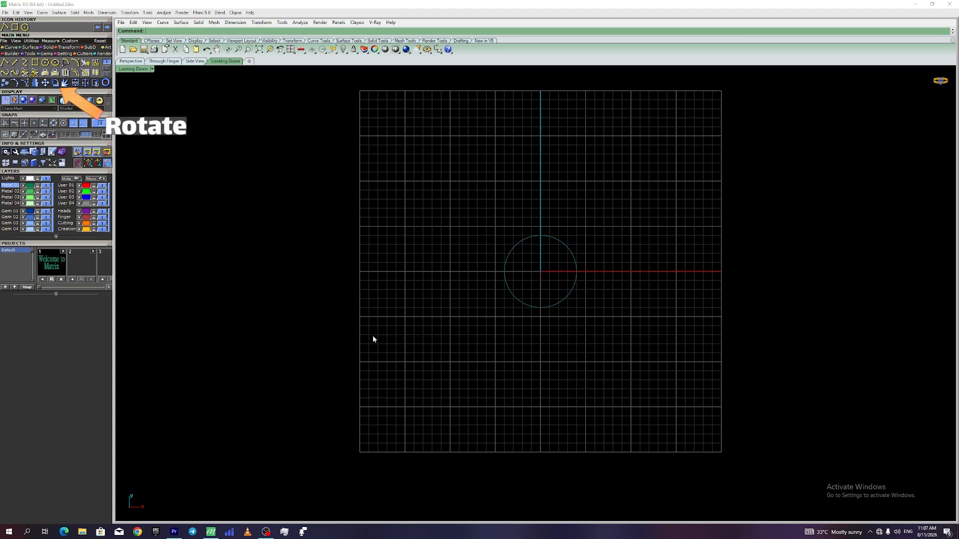
{"action": "left_click_drag", "start_coordinate": [744, 223], "coordinate": [400, 370]}
{"action": "left_click_drag", "start_coordinate": [560, 253], "coordinate": [648, 163]}
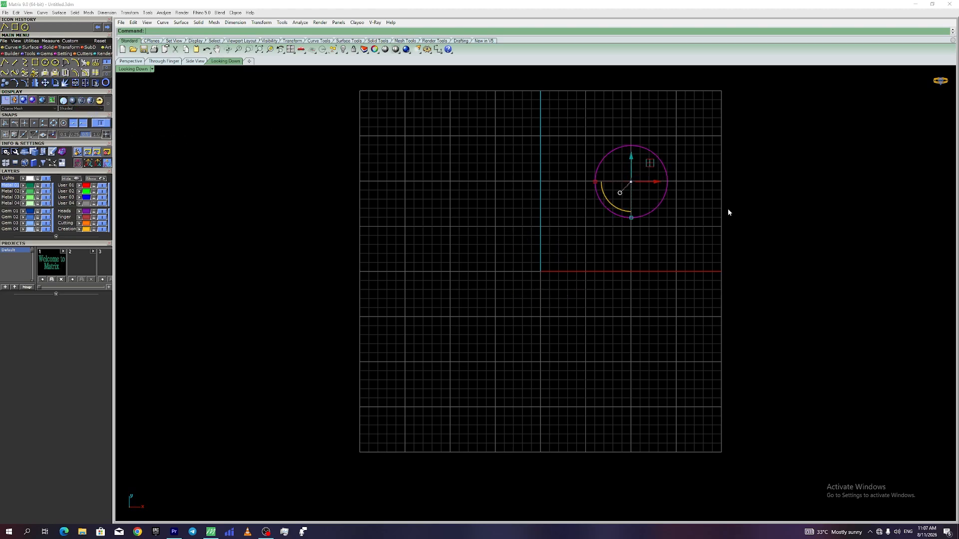
Step: Try to rotate the upper-right circle about the origin using two freely picked reference points
{"action": "left_click", "coordinate": [698, 212]}
{"action": "left_click_drag", "start_coordinate": [733, 108], "coordinate": [551, 234]}
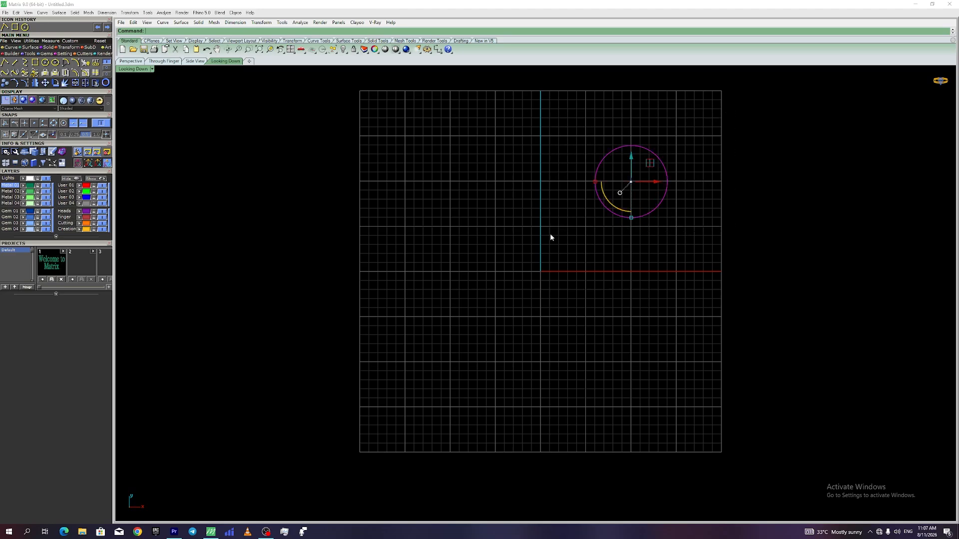
{"action": "left_click", "coordinate": [54, 84]}
{"action": "left_click", "coordinate": [540, 272]}
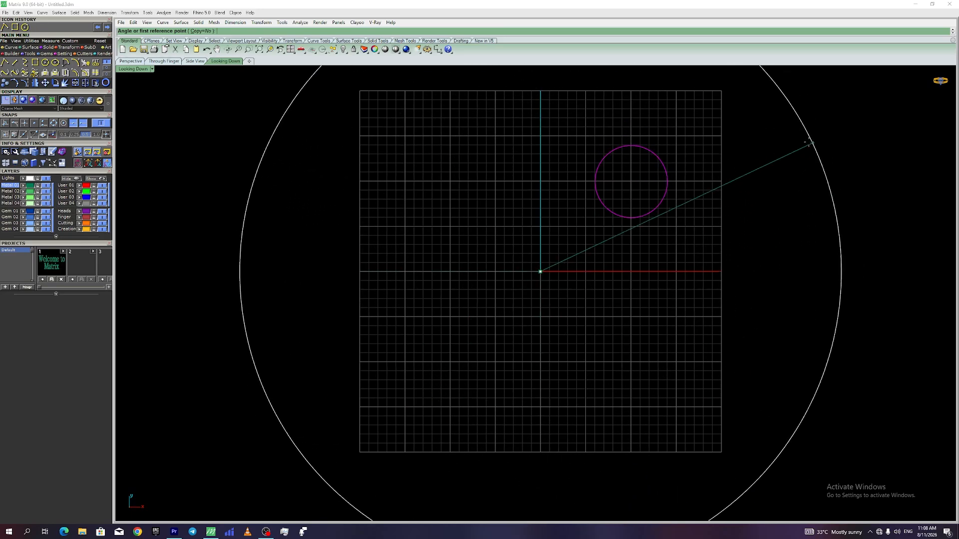
{"action": "left_click", "coordinate": [810, 143]}
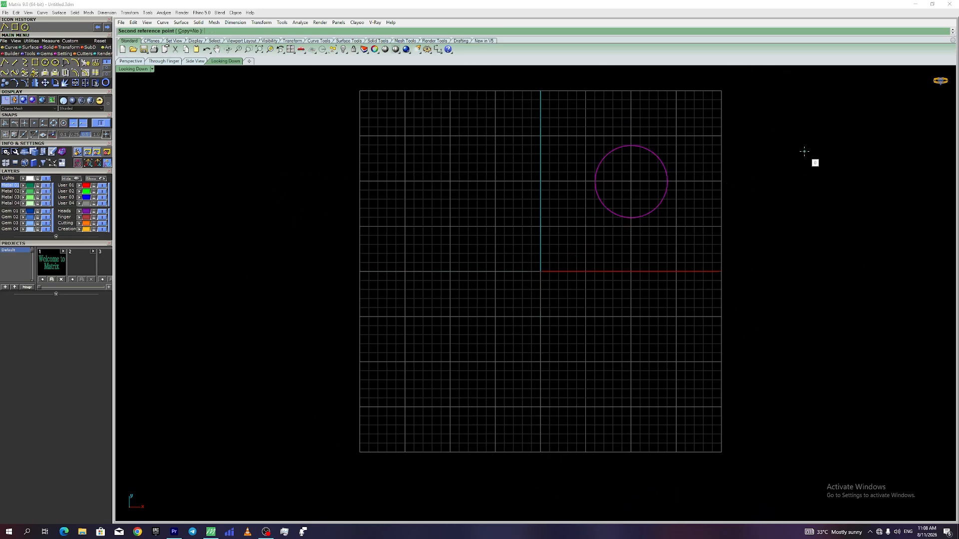
{"action": "left_click", "coordinate": [532, 185]}
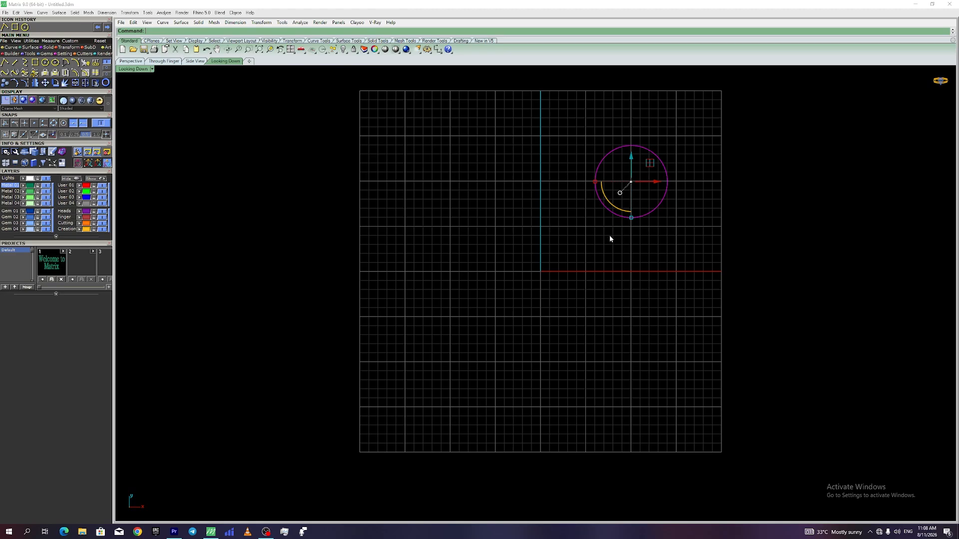
Step: Rotate the circle 45 degrees about the origin onto the vertical axis, and turn it about its own center
{"action": "left_click", "coordinate": [55, 83]}
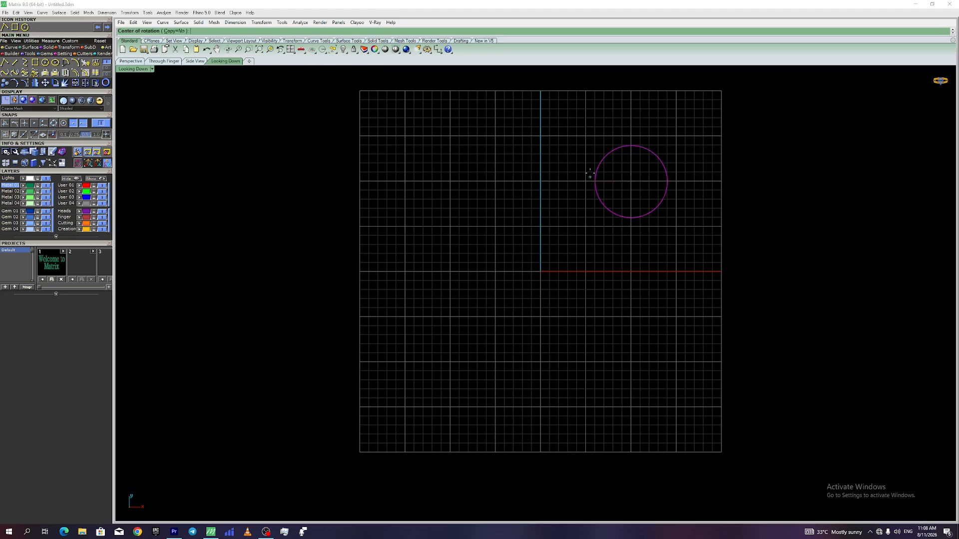
{"action": "left_click", "coordinate": [541, 272]}
{"action": "left_click", "coordinate": [429, 166]}
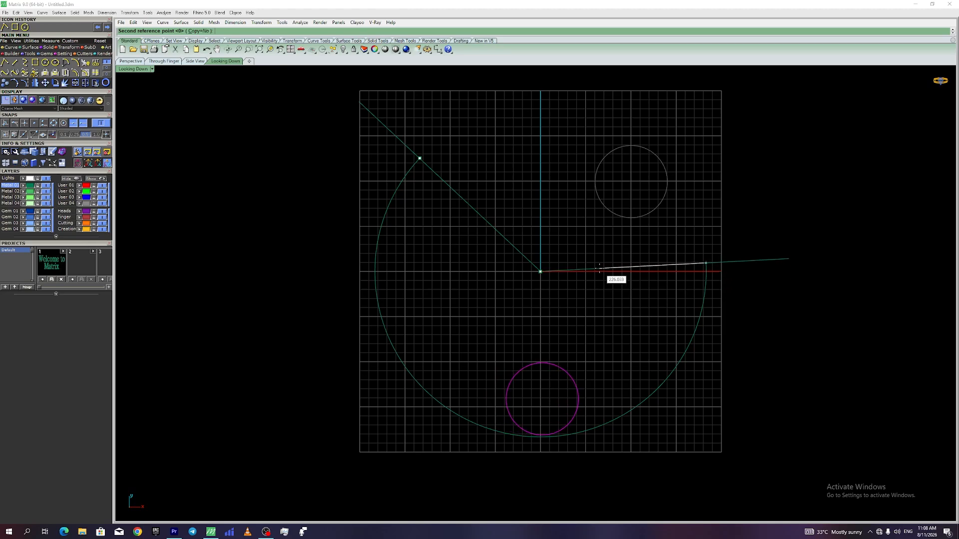
{"action": "type", "text": "45"}
{"action": "key", "text": "Return"}
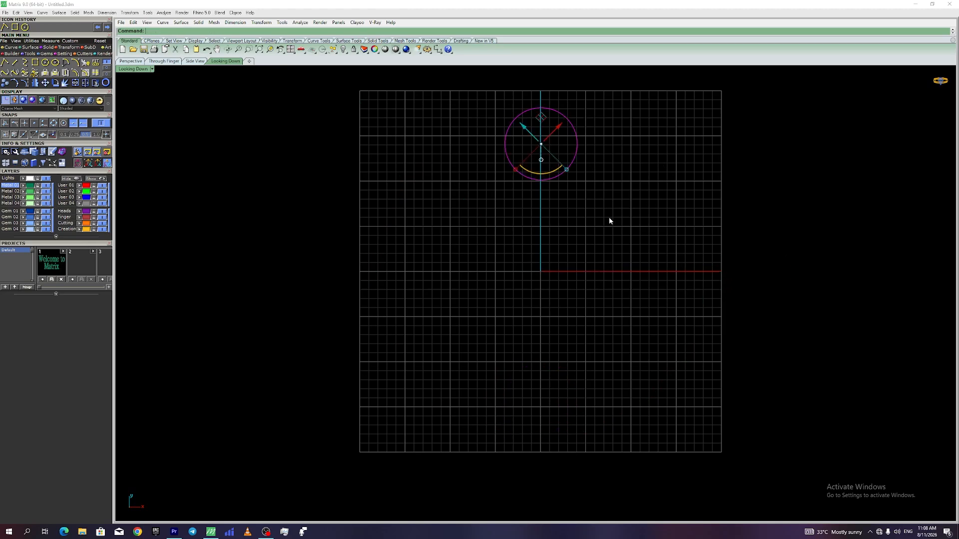
{"action": "left_click_drag", "start_coordinate": [539, 175], "coordinate": [572, 166]}
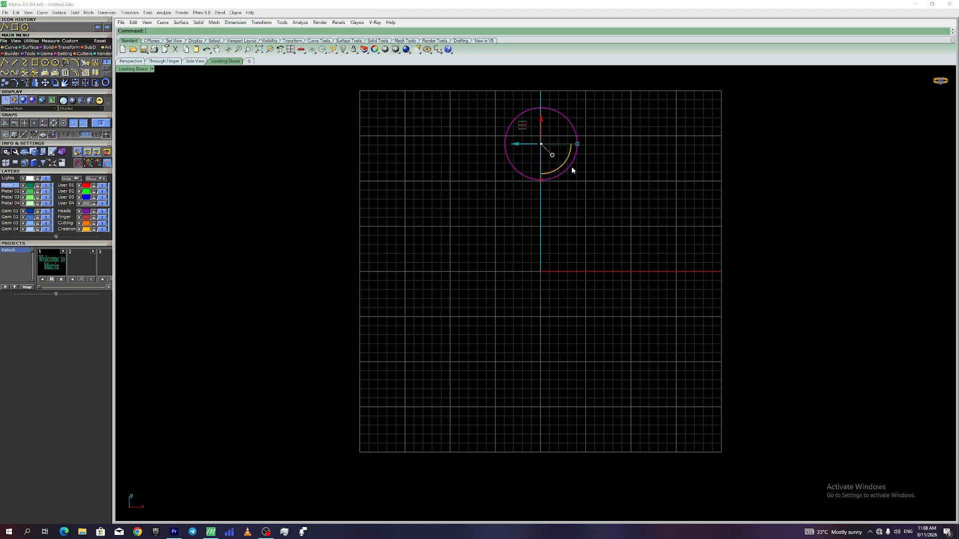
Step: Rotate the top circle about the origin with Copy set to Yes, placing six copies clockwise by eye from its lowest point
{"action": "left_click", "coordinate": [609, 168]}
{"action": "left_click_drag", "start_coordinate": [667, 101], "coordinate": [569, 141]}
{"action": "left_click", "coordinate": [55, 83]}
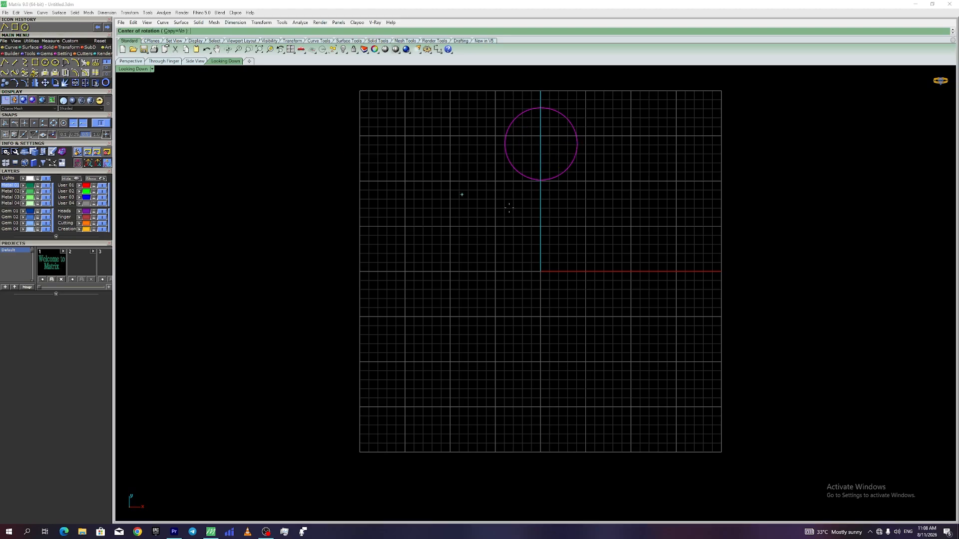
{"action": "left_click", "coordinate": [175, 31]}
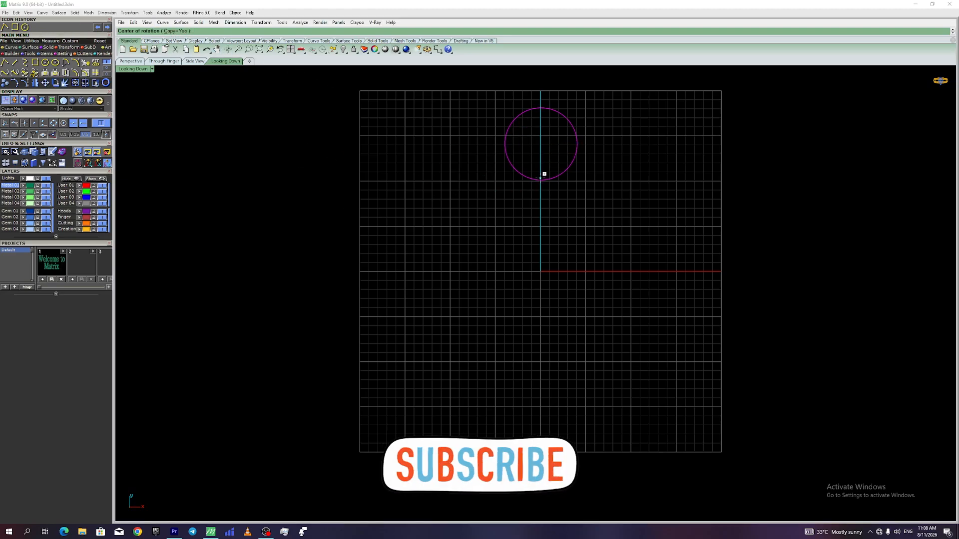
{"action": "type", "text": "0"}
{"action": "key", "text": "Return"}
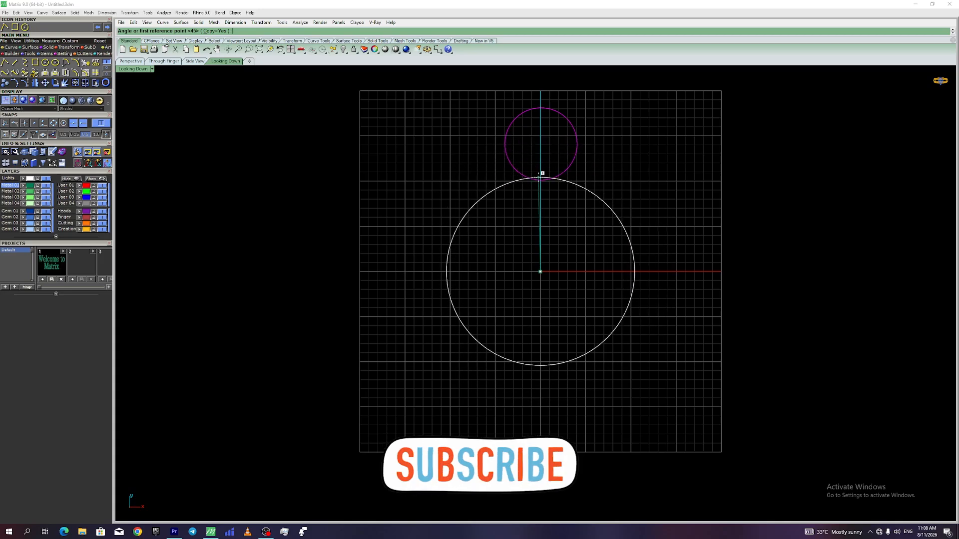
{"action": "left_click", "coordinate": [542, 180]}
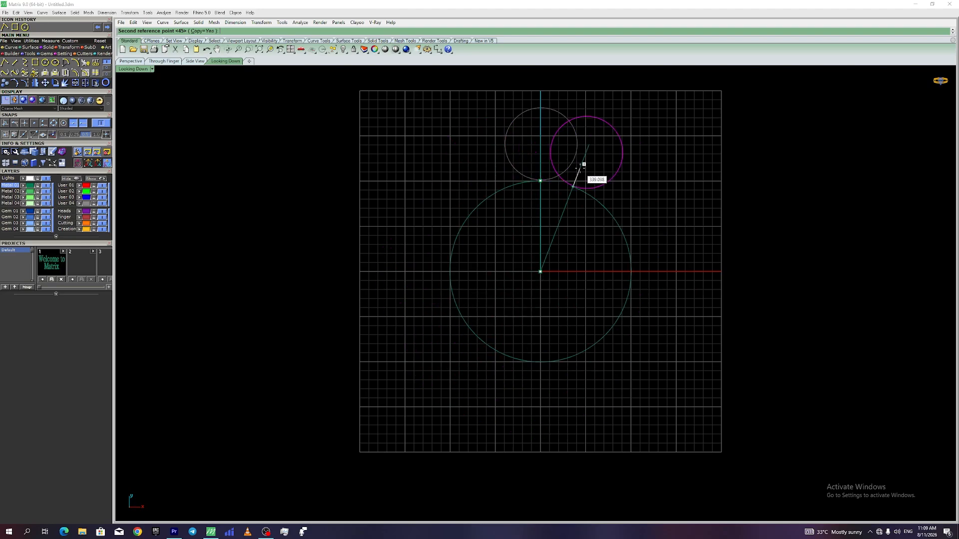
{"action": "left_click", "coordinate": [607, 173]}
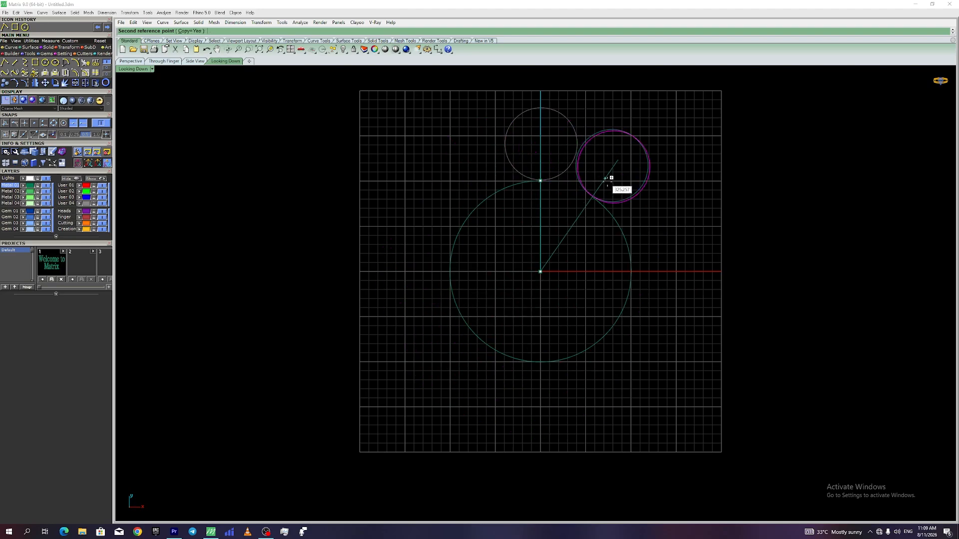
{"action": "left_click", "coordinate": [641, 230]}
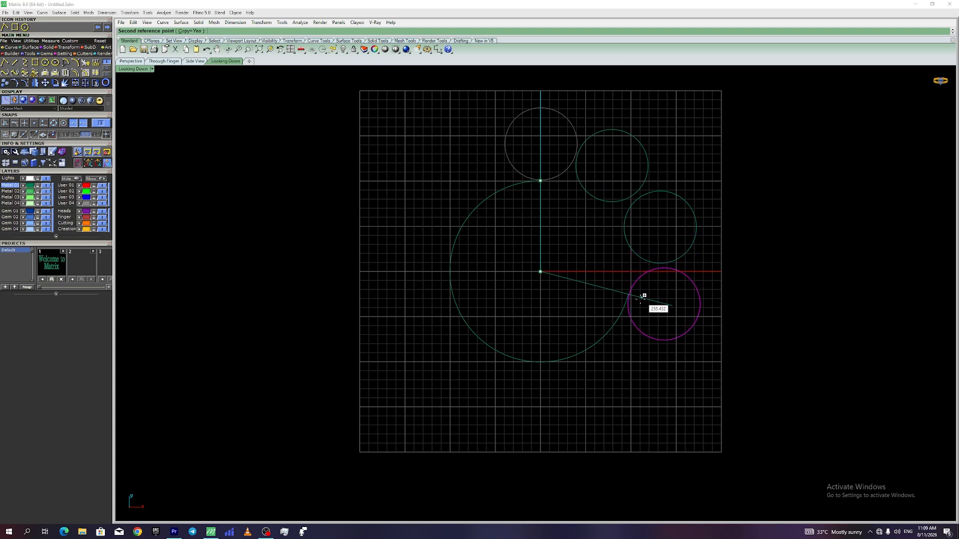
{"action": "left_click", "coordinate": [643, 297]}
{"action": "left_click", "coordinate": [596, 348]}
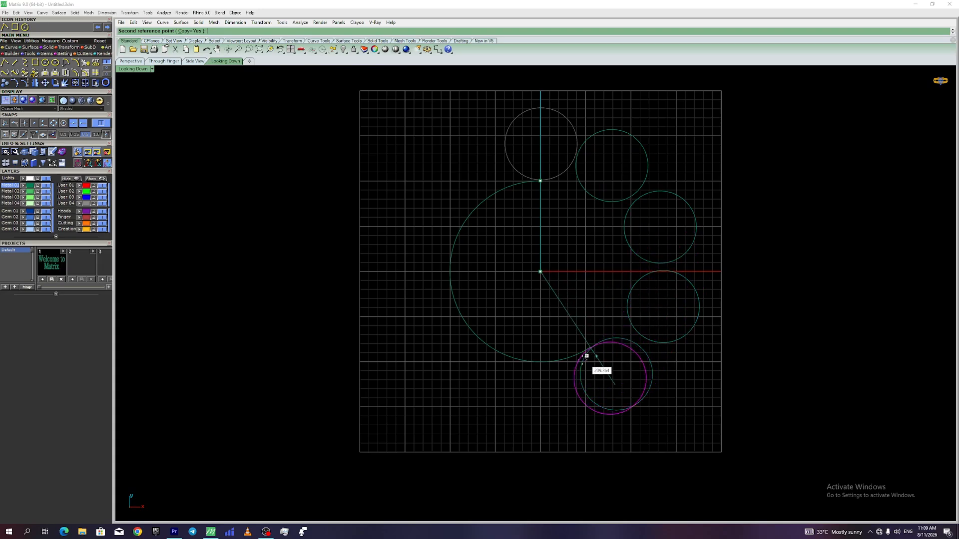
{"action": "left_click", "coordinate": [543, 369]}
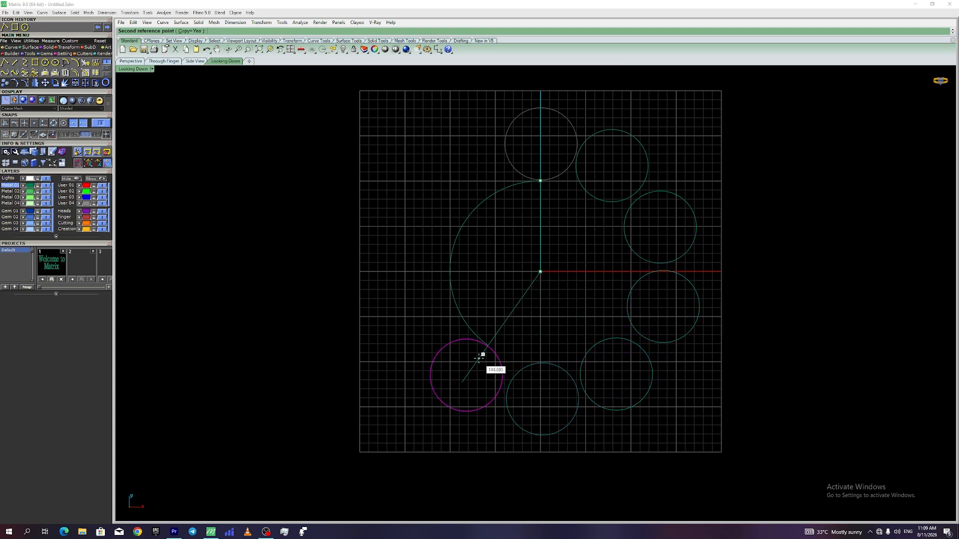
{"action": "left_click", "coordinate": [479, 358]}
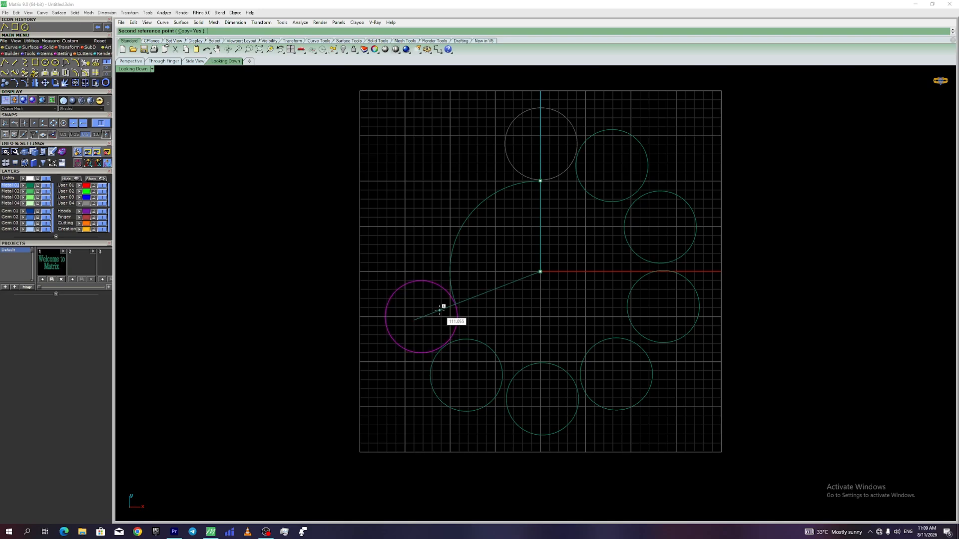
Step: Add one more rotated copy of the top circle at exactly 90 degrees and finish the rotation
{"action": "type", "text": "90"}
{"action": "key", "text": "Return"}
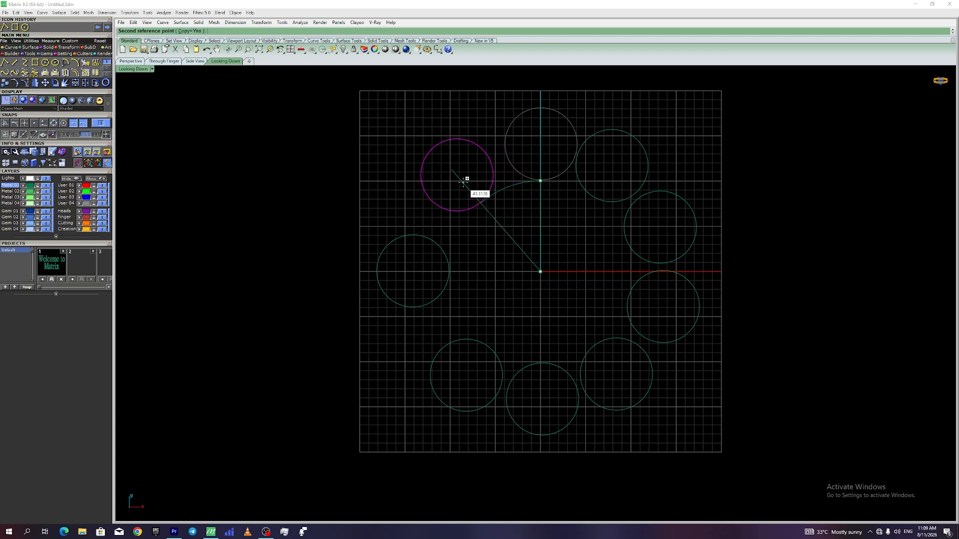
{"action": "key", "text": "Escape"}
{"action": "key", "text": "Escape"}
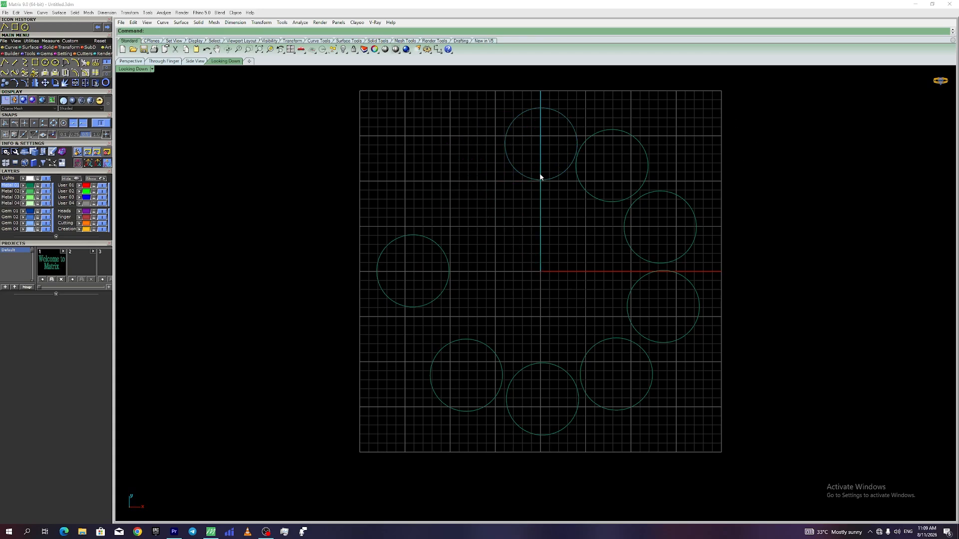
Step: Move the original top circle inward toward the origin, and delete the entire ring of circles
{"action": "left_click", "coordinate": [541, 180]}
{"action": "mouse_move", "coordinate": [523, 127]}
{"action": "left_mouse_down"}
{"action": "mouse_move", "coordinate": [473, 144]}
{"action": "mouse_move", "coordinate": [473, 209]}
{"action": "mouse_move", "coordinate": [495, 244]}
{"action": "mouse_move", "coordinate": [493, 237]}
{"action": "left_mouse_up"}
{"action": "left_click", "coordinate": [655, 158]}
{"action": "left_click_drag", "start_coordinate": [644, 176], "coordinate": [392, 385]}
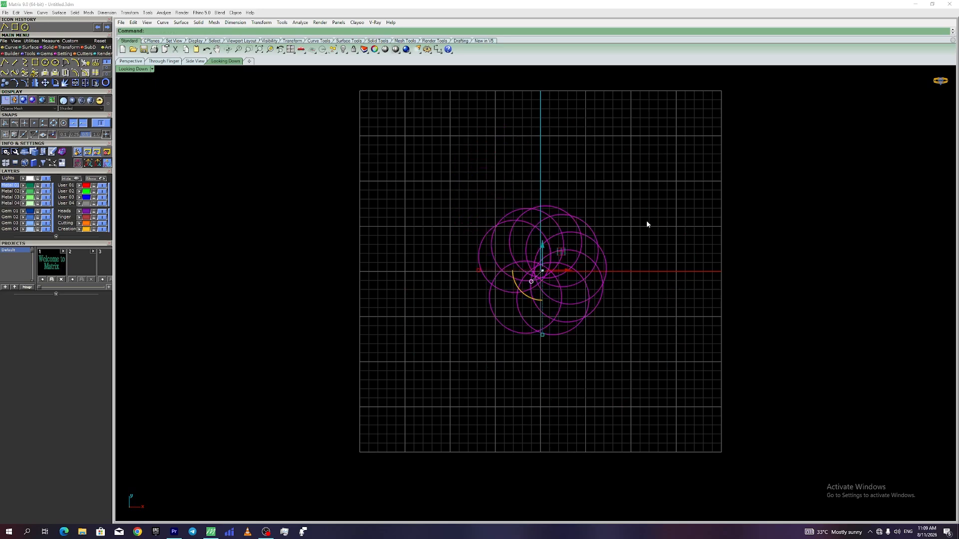
{"action": "key", "text": "Delete"}
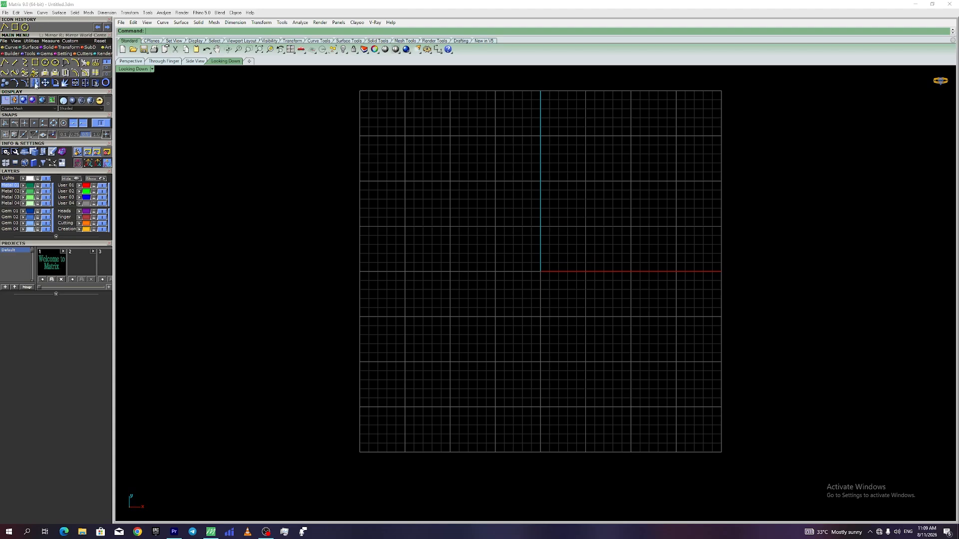
Step: Draw a large circle centered in the upper-right quadrant, extending slightly across the vertical axis
{"action": "left_click", "coordinate": [45, 62]}
{"action": "left_click", "coordinate": [620, 178]}
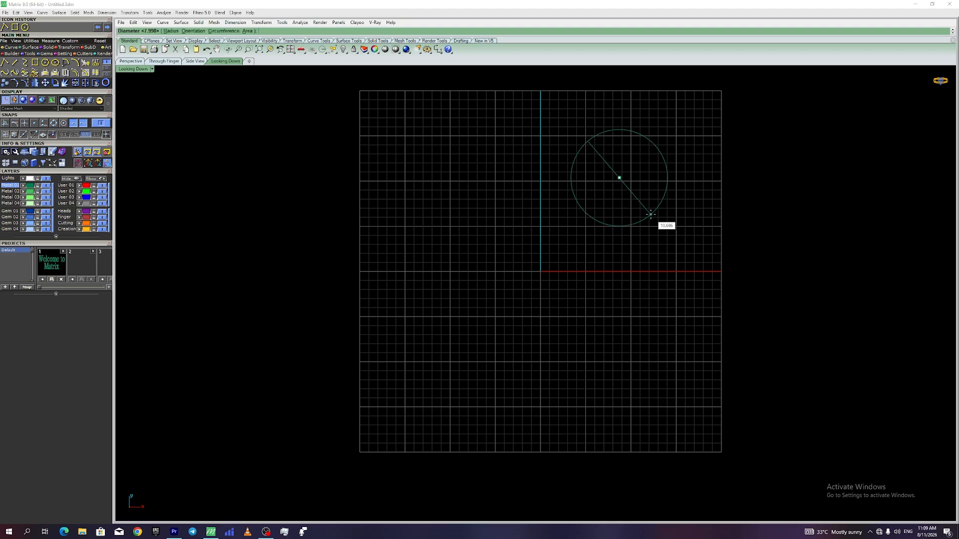
{"action": "left_click", "coordinate": [674, 237]}
Step: Mirror the large circle across the vertical axis, starting the mirror plane at the origin
{"action": "left_click_drag", "start_coordinate": [699, 118], "coordinate": [635, 163]}
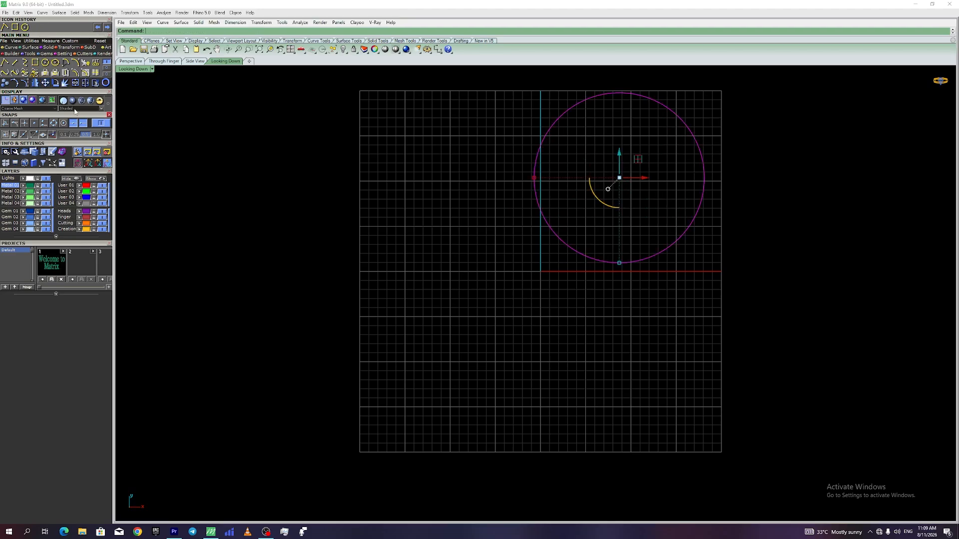
{"action": "left_click", "coordinate": [36, 84]}
{"action": "left_click", "coordinate": [540, 271]}
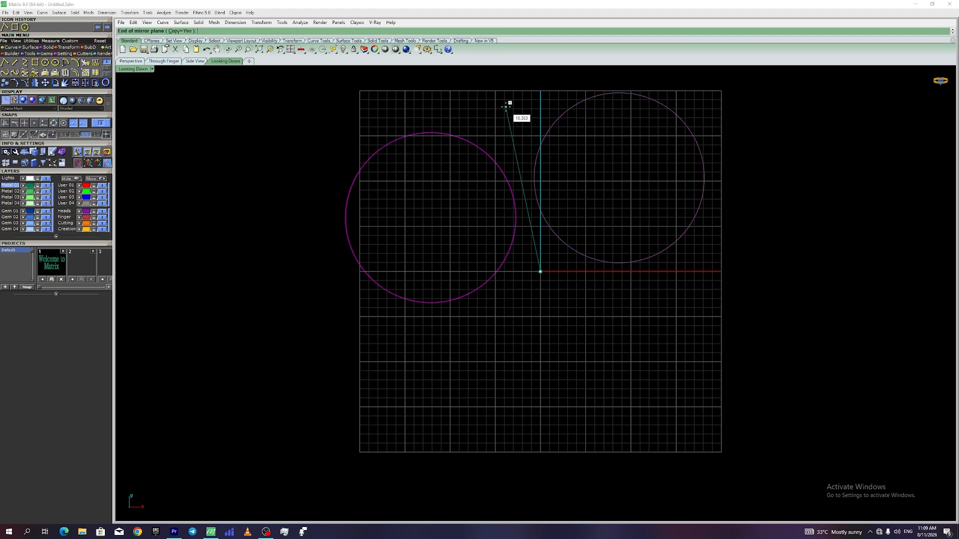
{"action": "left_click", "coordinate": [535, 103]}
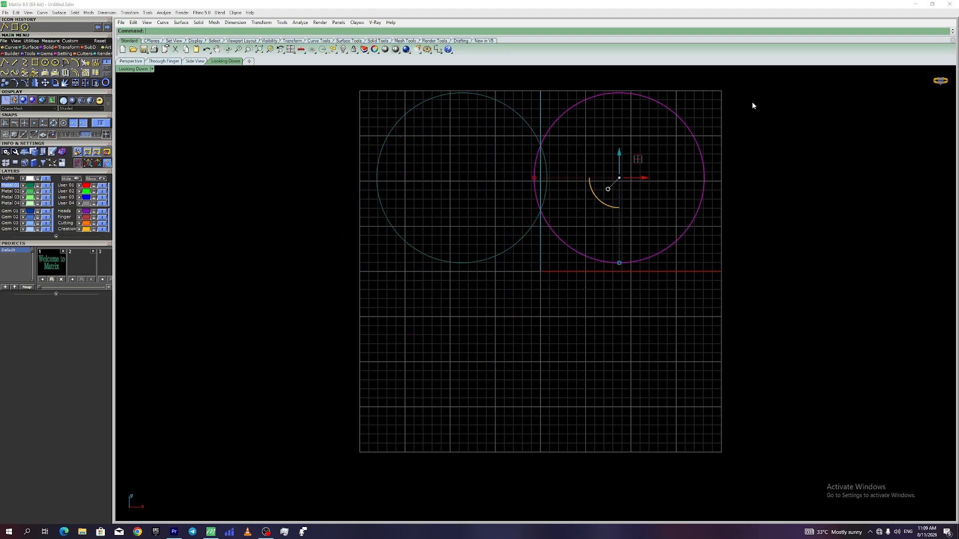
Step: Move both large circles straight down, from the origin to the lower edge of the grid, and dismiss the History warning
{"action": "left_click_drag", "start_coordinate": [754, 102], "coordinate": [348, 195]}
{"action": "left_click", "coordinate": [45, 83]}
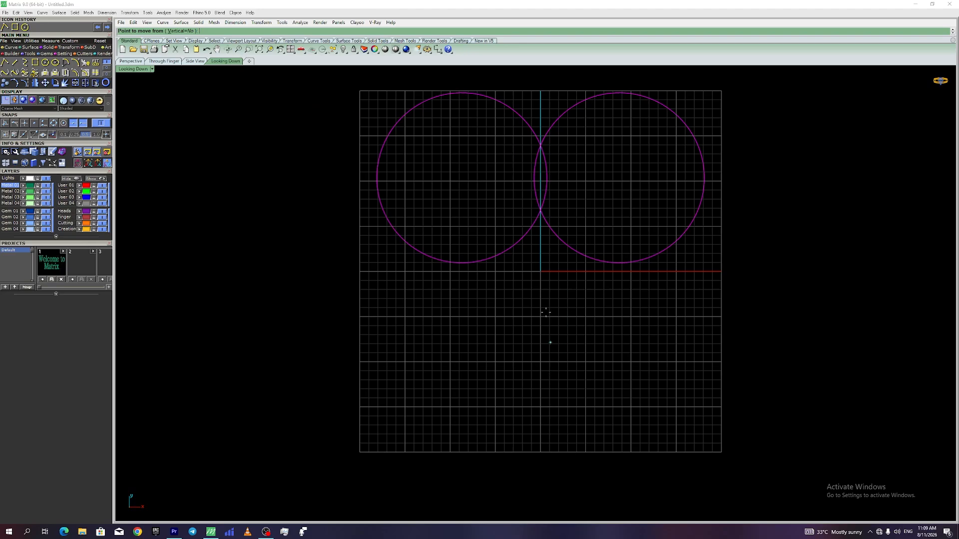
{"action": "left_click", "coordinate": [541, 272]}
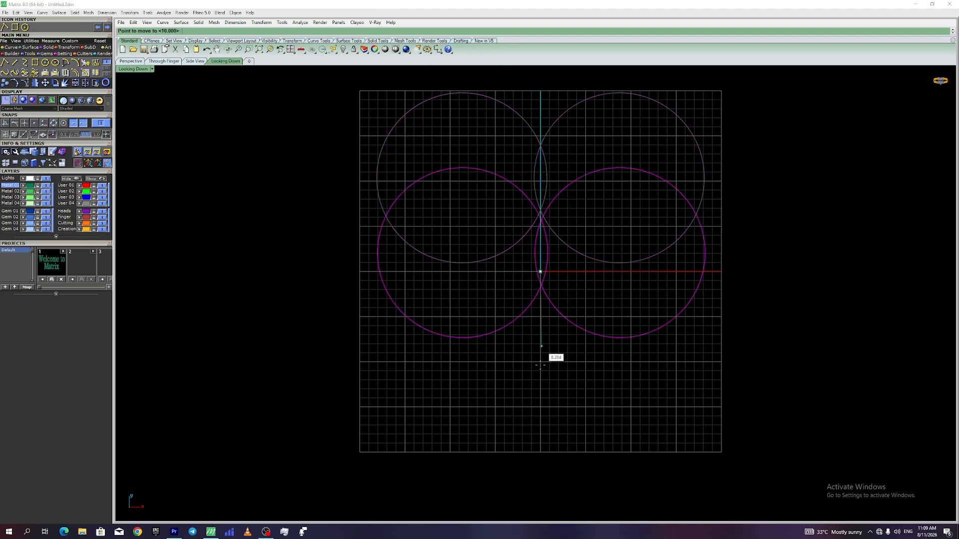
{"action": "left_click", "coordinate": [540, 450]}
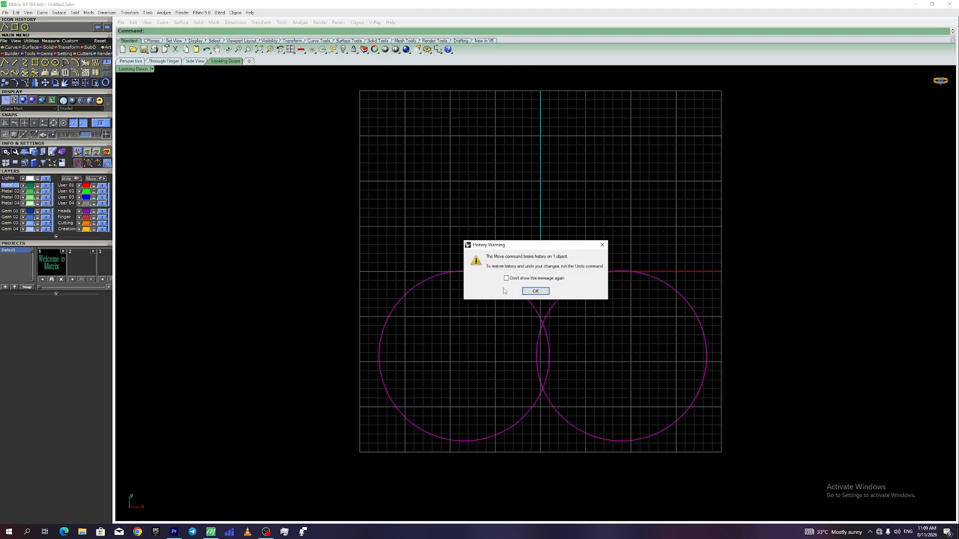
{"action": "left_click", "coordinate": [536, 291]}
Step: Rotate a copy of both lower circles 180 degrees about the origin, and clear the selection
{"action": "left_click_drag", "start_coordinate": [712, 217], "coordinate": [413, 370]}
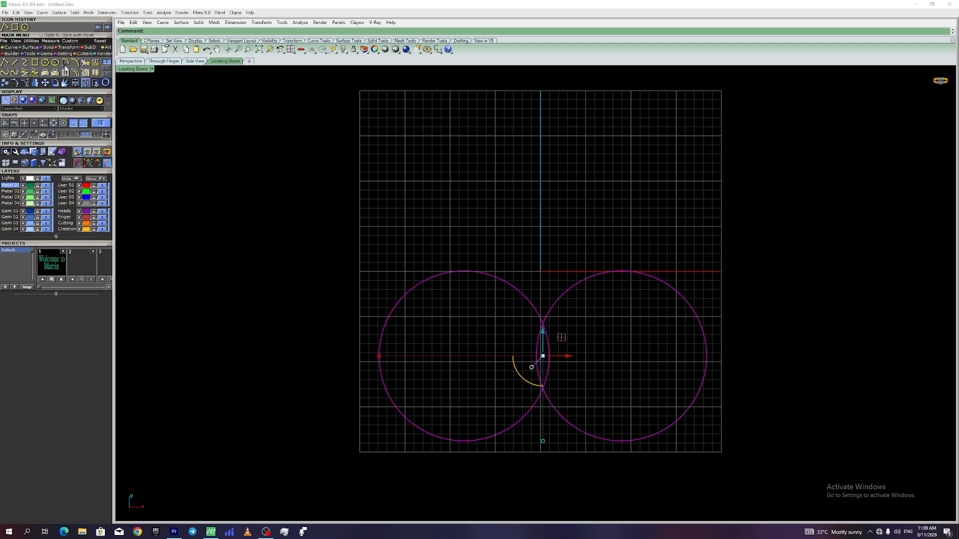
{"action": "left_click", "coordinate": [55, 82]}
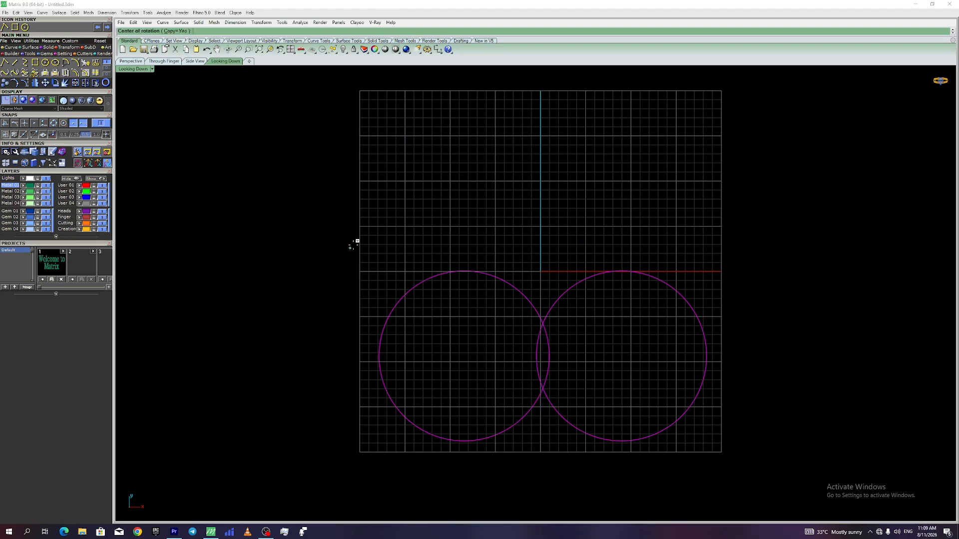
{"action": "left_click", "coordinate": [540, 271]}
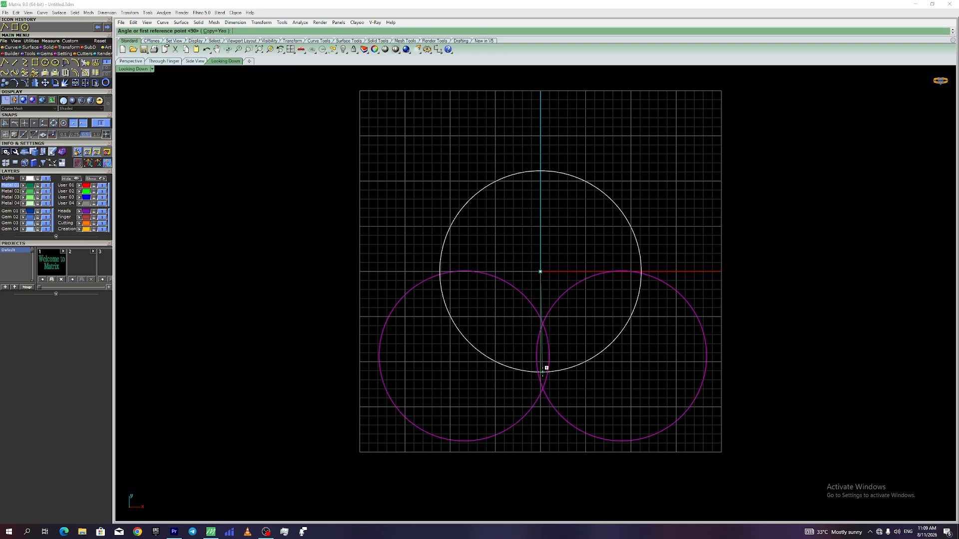
{"action": "left_click", "coordinate": [540, 373]}
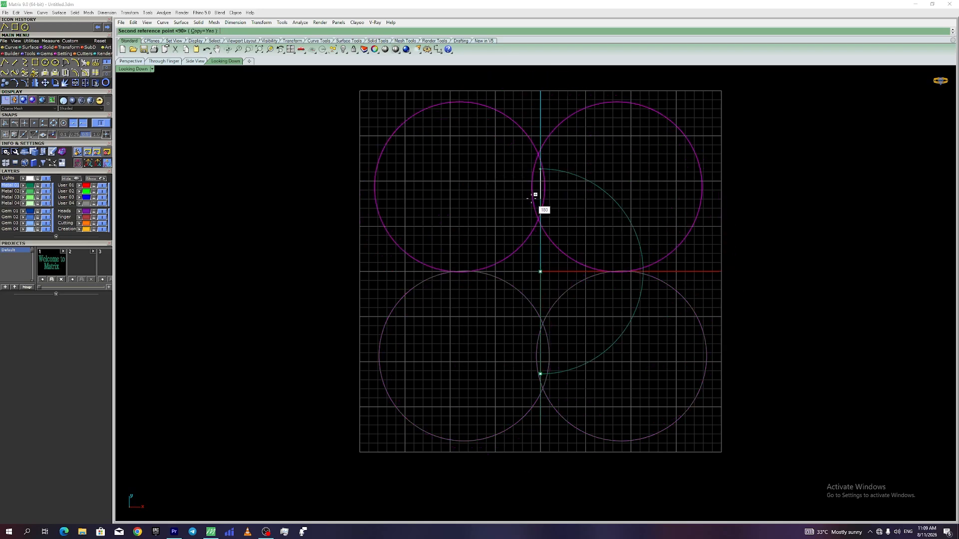
{"action": "key", "text": "Escape"}
{"action": "left_click_drag", "start_coordinate": [757, 154], "coordinate": [319, 398]}
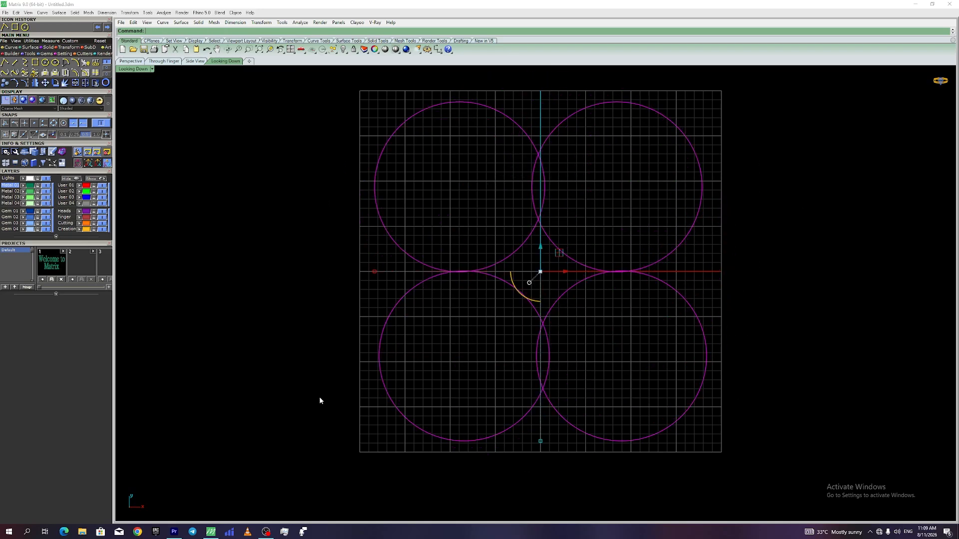
{"action": "left_click", "coordinate": [338, 324]}
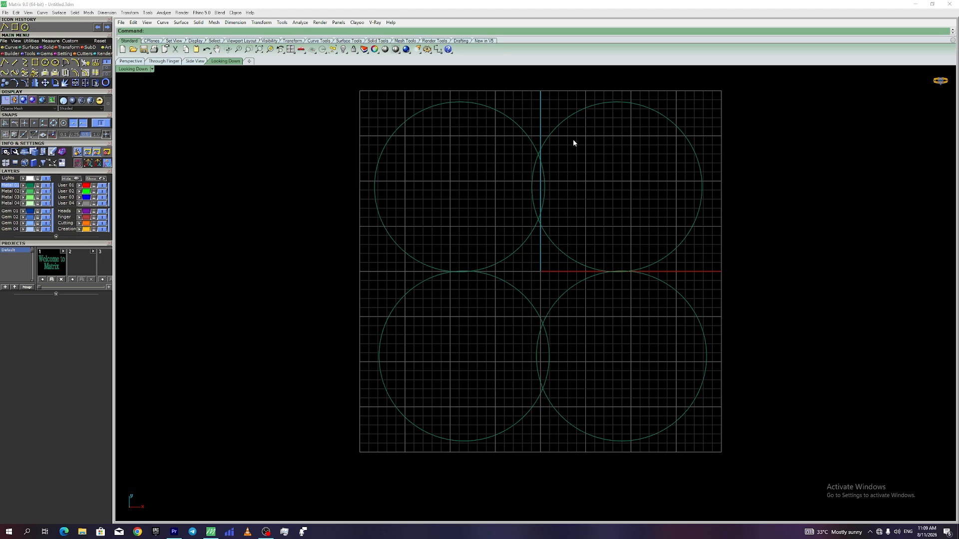
Step: Move the two lower circles straight up so that they cross the horizontal axis
{"action": "mouse_move", "coordinate": [554, 317]}
{"action": "left_mouse_down"}
{"action": "mouse_move", "coordinate": [506, 342]}
{"action": "mouse_move", "coordinate": [544, 321]}
{"action": "left_mouse_up"}
{"action": "left_click_drag", "start_coordinate": [542, 315], "coordinate": [542, 289]}
{"action": "key", "text": "Escape"}
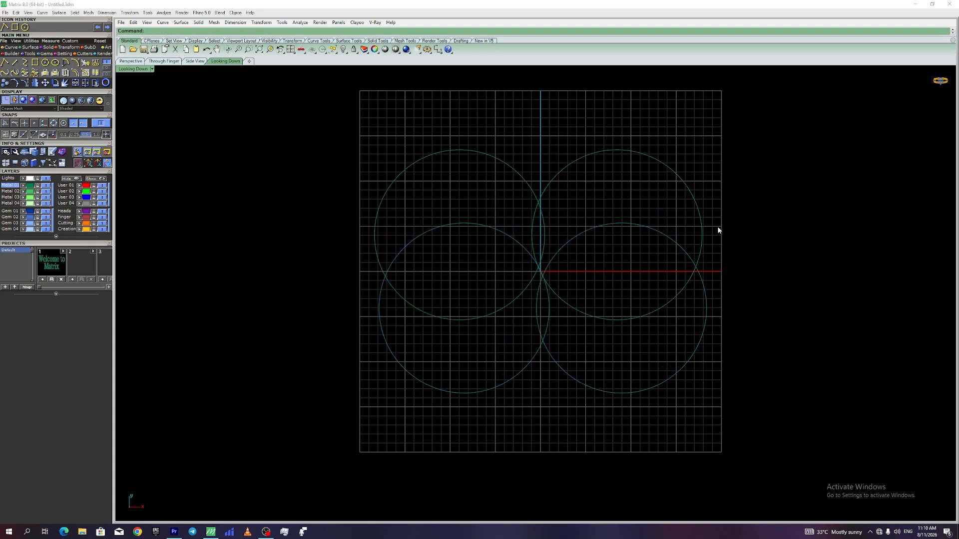
Step: Move the lower-right circle and the lower-left circle horizontally inward toward the vertical axis
{"action": "left_click_drag", "start_coordinate": [798, 208], "coordinate": [814, 321]}
{"action": "left_click", "coordinate": [705, 320]}
{"action": "left_click_drag", "start_coordinate": [643, 311], "coordinate": [624, 313]}
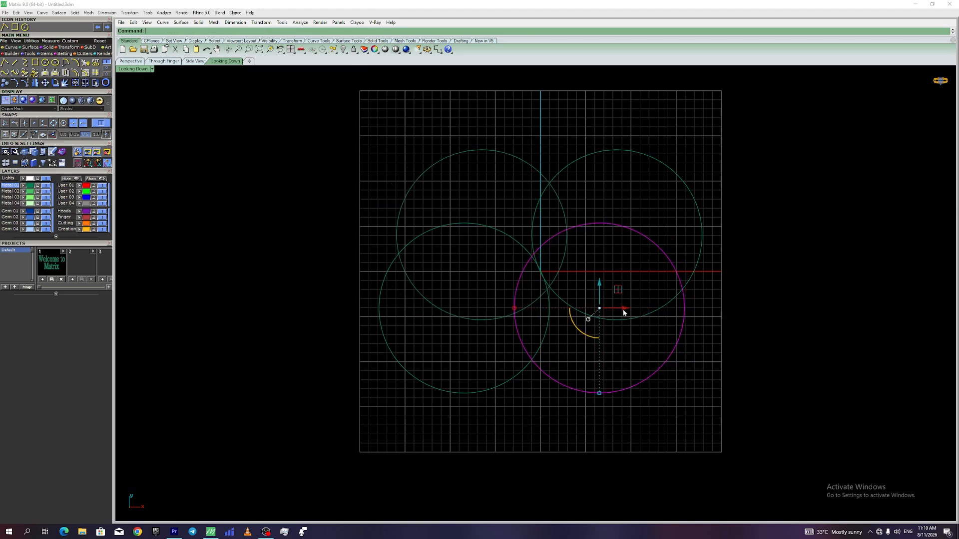
{"action": "left_click", "coordinate": [507, 383]}
{"action": "left_click_drag", "start_coordinate": [436, 311], "coordinate": [472, 307]}
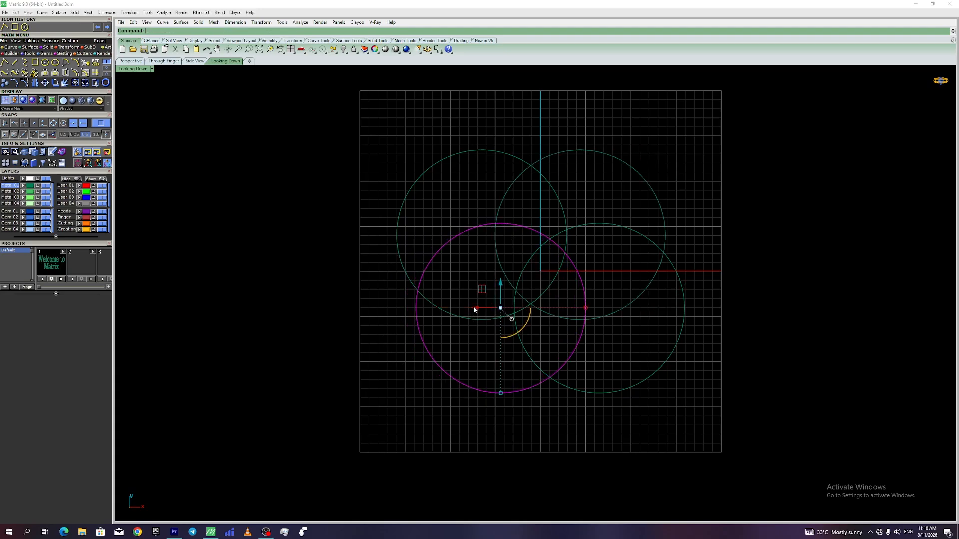
Step: Delete all four overlapping circles
{"action": "key", "text": "Escape"}
{"action": "left_click_drag", "start_coordinate": [851, 305], "coordinate": [307, 417]}
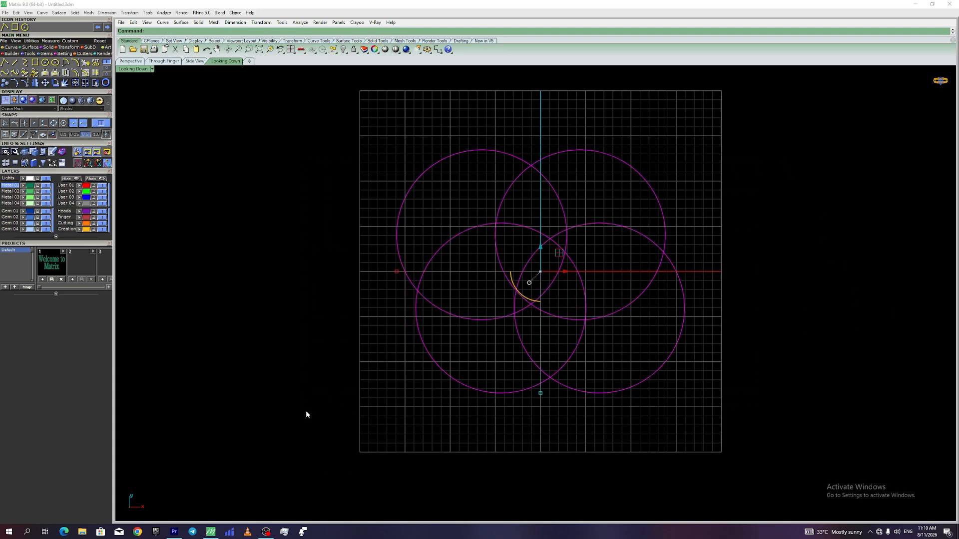
{"action": "key", "text": "Delete"}
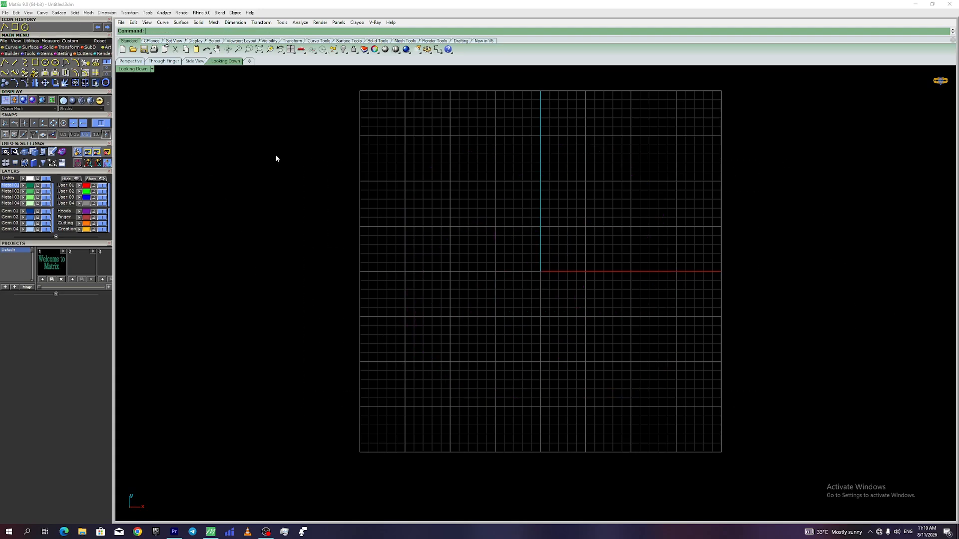
Step: Draw a small circle from its center in the upper-right quadrant, clear of both axes
{"action": "scroll", "coordinate": [535, 263], "scroll_direction": "up", "scroll_amount": 1}
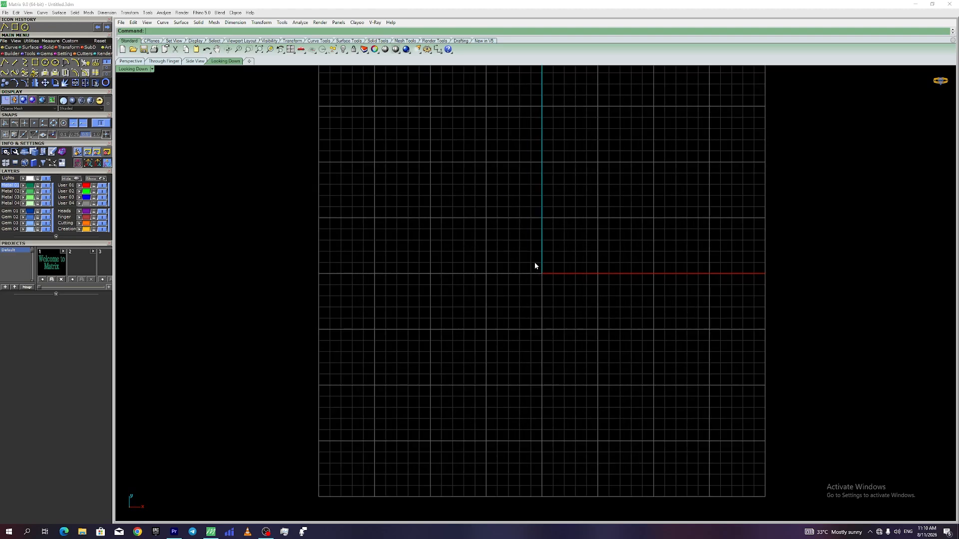
{"action": "scroll", "coordinate": [534, 262], "scroll_direction": "down", "scroll_amount": 1}
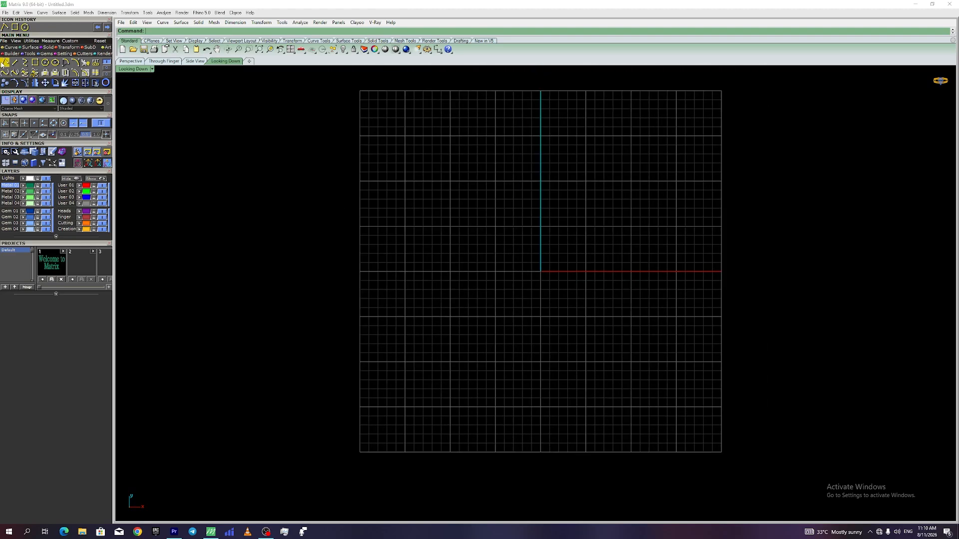
{"action": "left_click", "coordinate": [5, 63]}
{"action": "left_click", "coordinate": [46, 62]}
{"action": "left_click", "coordinate": [609, 152]}
{"action": "left_click", "coordinate": [636, 178]}
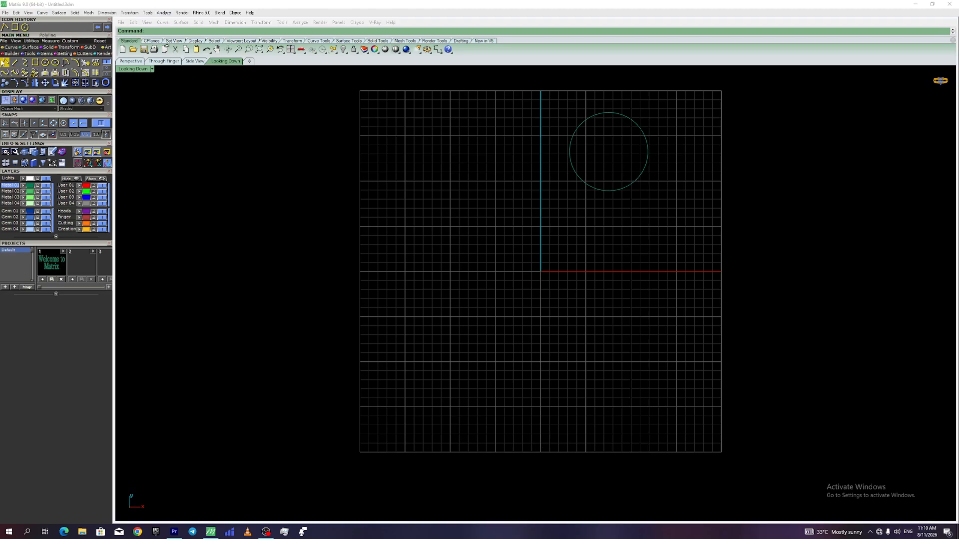
Step: Draw a closed triangle inside the circle as a polyline, with its corners on the circle and its apex at the topmost point
{"action": "left_click", "coordinate": [14, 62]}
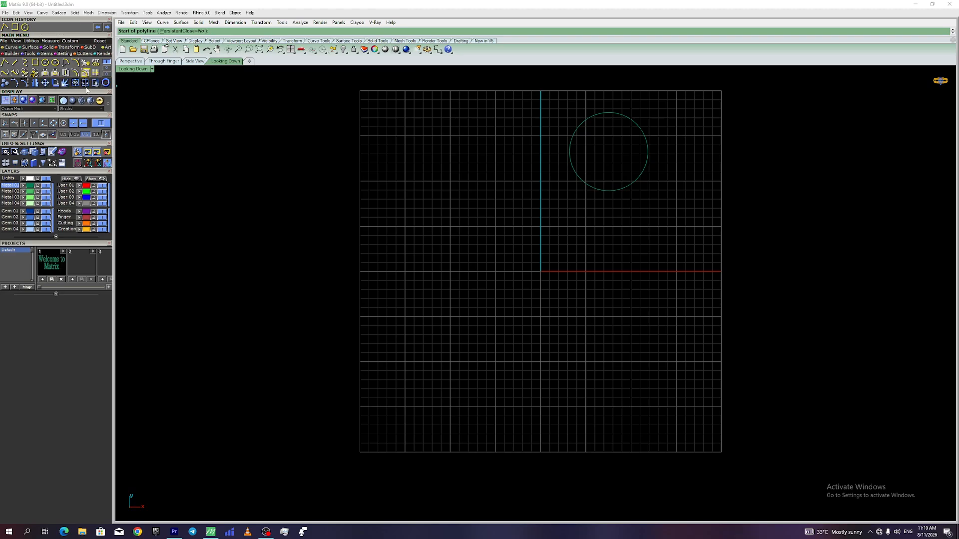
{"action": "left_click", "coordinate": [576, 172]}
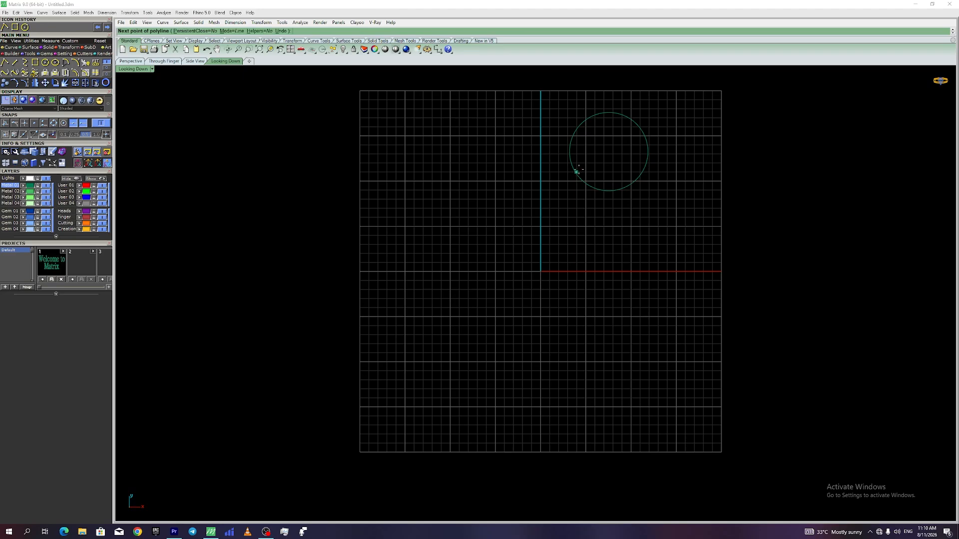
{"action": "left_click", "coordinate": [608, 112]}
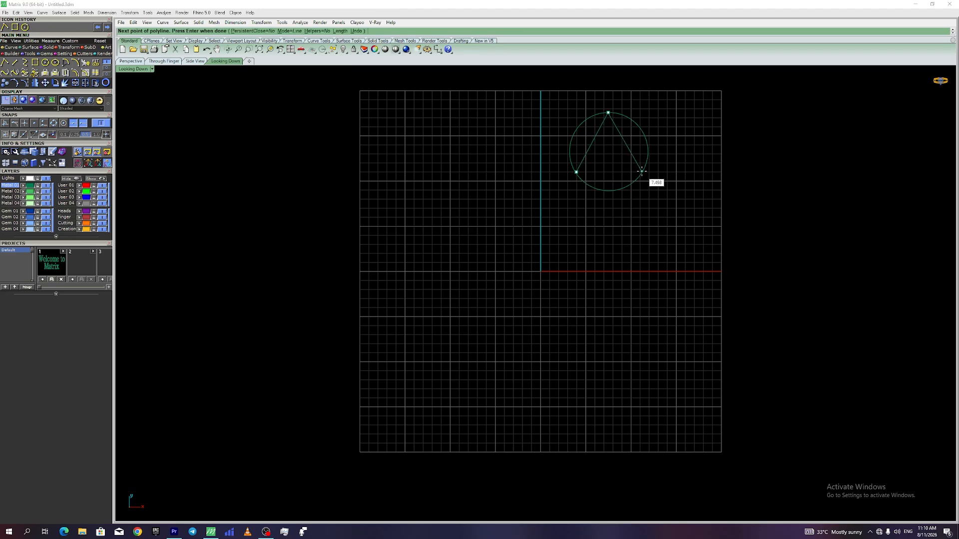
{"action": "left_click", "coordinate": [641, 171]}
{"action": "left_click", "coordinate": [576, 171]}
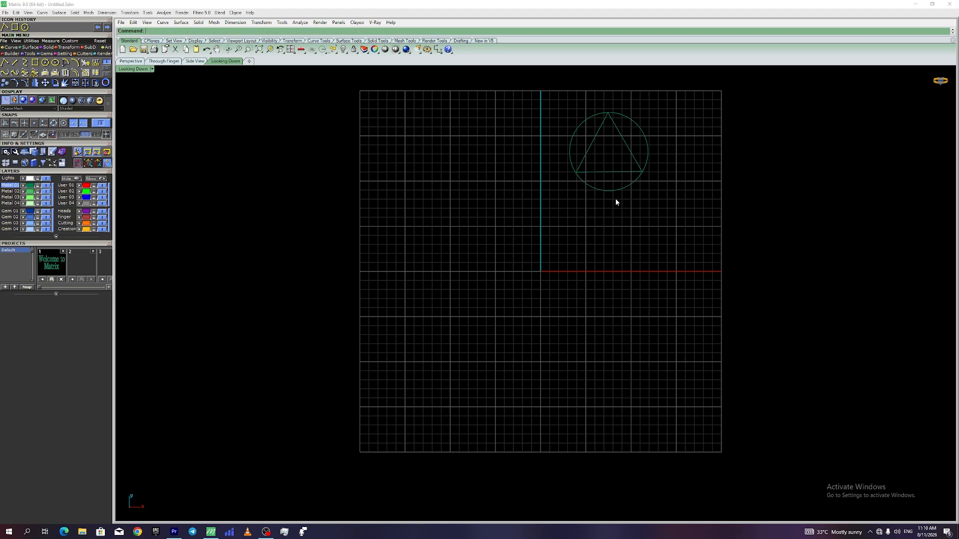
Step: Draw a rectangle closely around the circle, and explode the triangle and rectangle into separate segments
{"action": "left_click", "coordinate": [35, 62]}
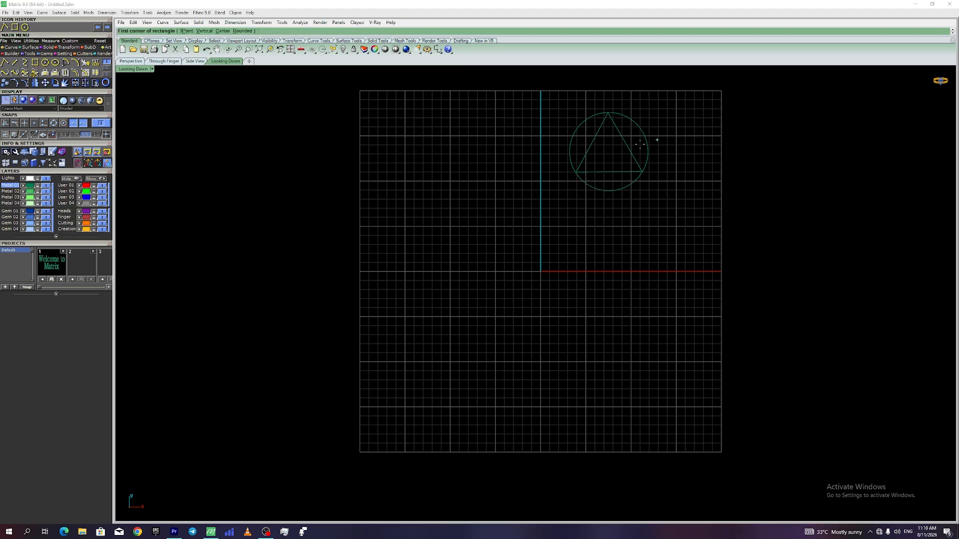
{"action": "left_click", "coordinate": [567, 108]}
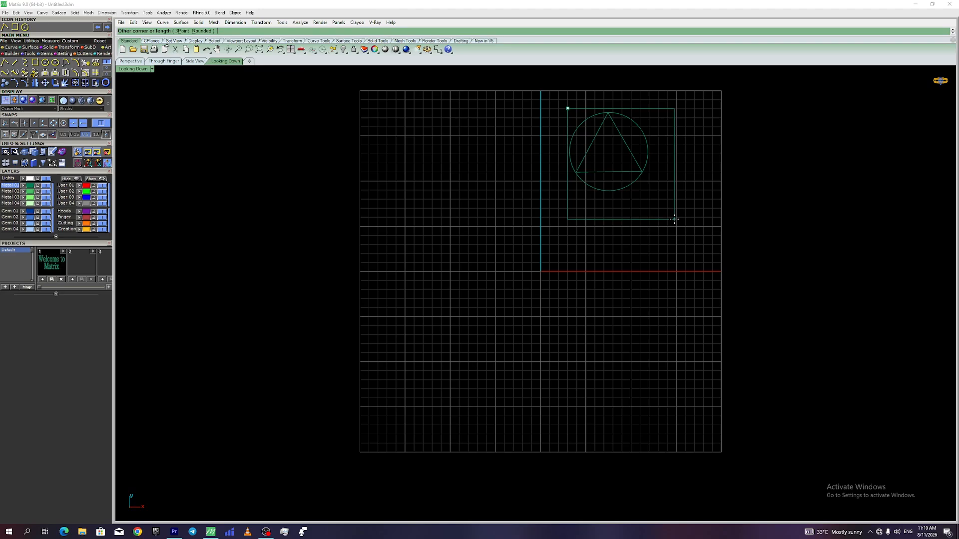
{"action": "left_click", "coordinate": [651, 192]}
{"action": "key", "text": "ctrl+a"}
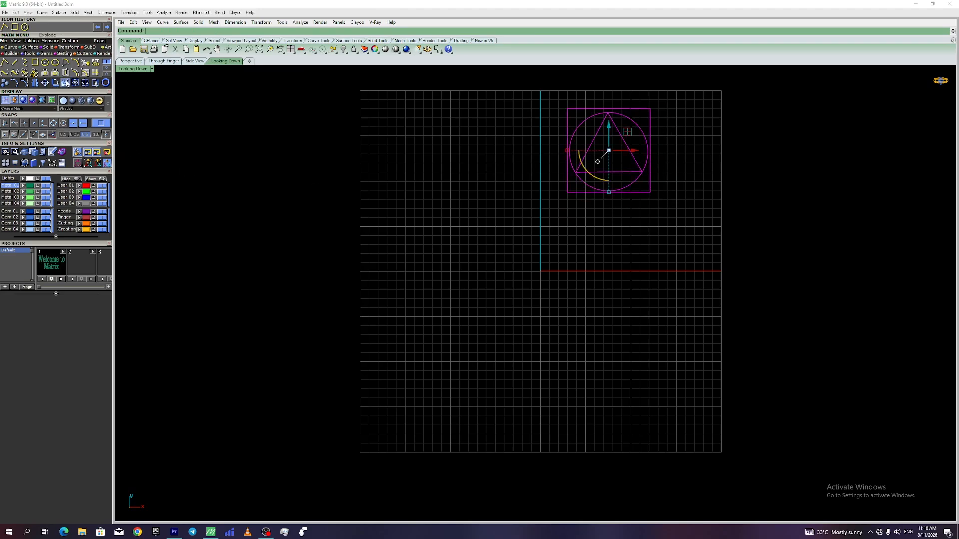
{"action": "left_click", "coordinate": [531, 201]}
Step: Move the triangle's two slanted sides horizontally apart, placing the left one across the vertical axis, and the rectangle's top and bottom edges vertically outward
{"action": "left_click", "coordinate": [628, 150]}
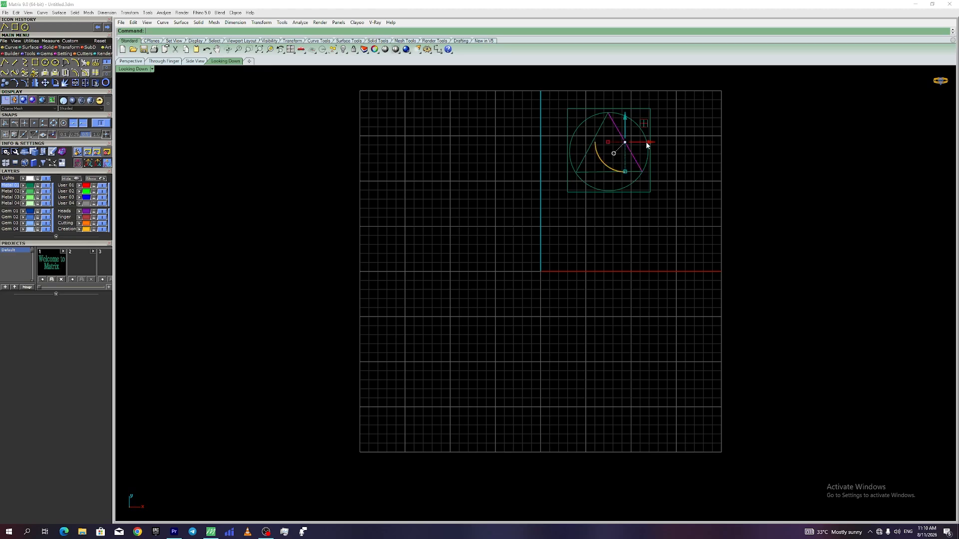
{"action": "left_click_drag", "start_coordinate": [646, 142], "coordinate": [662, 143]}
{"action": "left_click", "coordinate": [593, 139]}
{"action": "left_click_drag", "start_coordinate": [594, 143], "coordinate": [542, 143]}
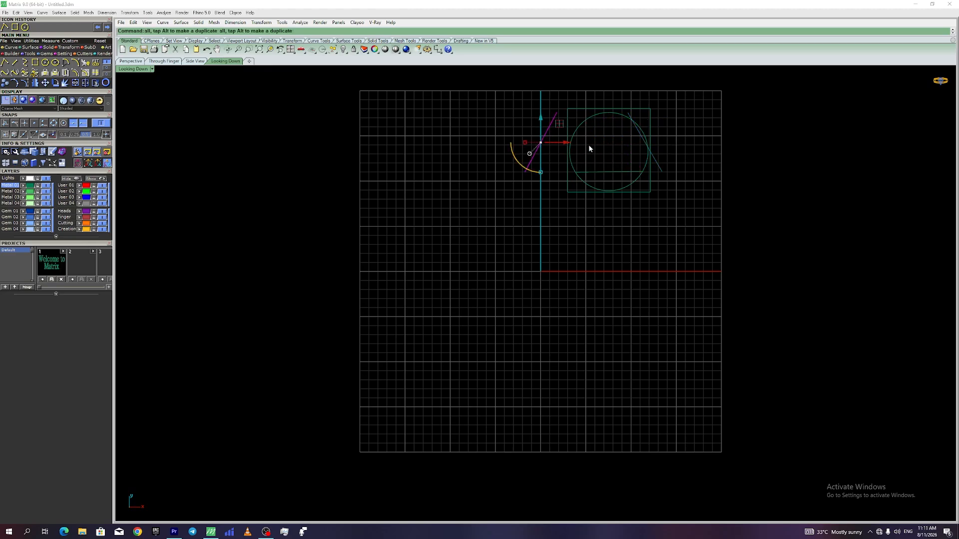
{"action": "left_click", "coordinate": [612, 109]}
{"action": "left_click_drag", "start_coordinate": [630, 108], "coordinate": [609, 194]}
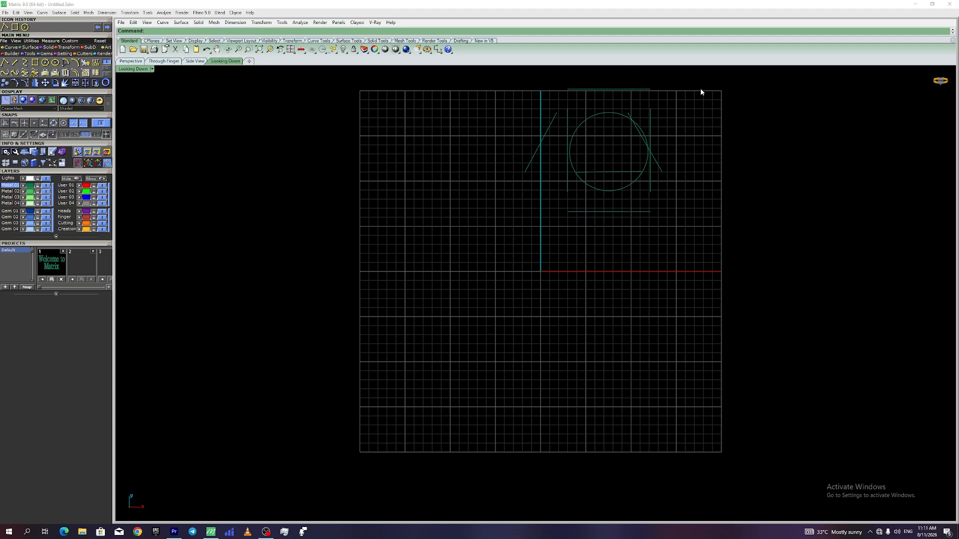
Step: Mirror all the curves across the vertical axis, starting the mirror plane at the origin (0)
{"action": "left_click_drag", "start_coordinate": [700, 88], "coordinate": [442, 266]}
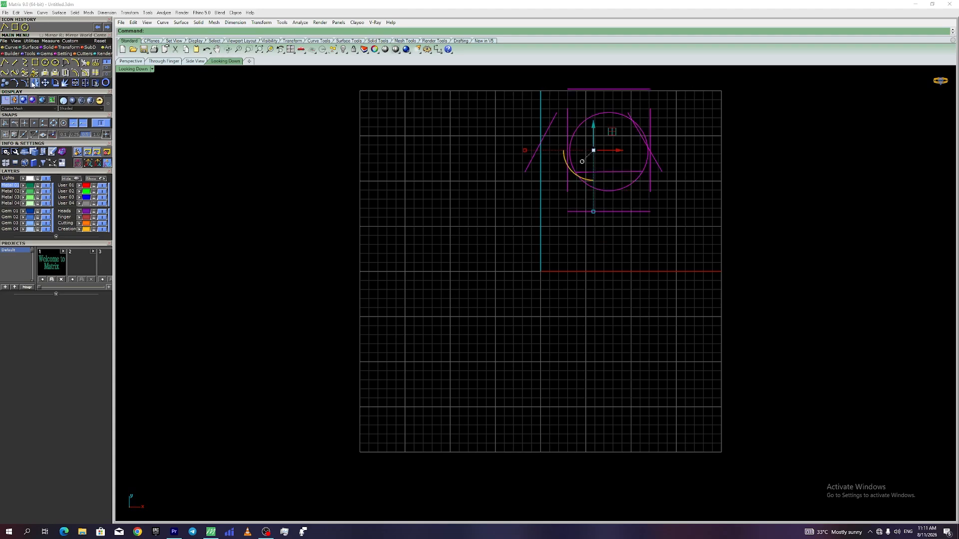
{"action": "left_click", "coordinate": [75, 83]}
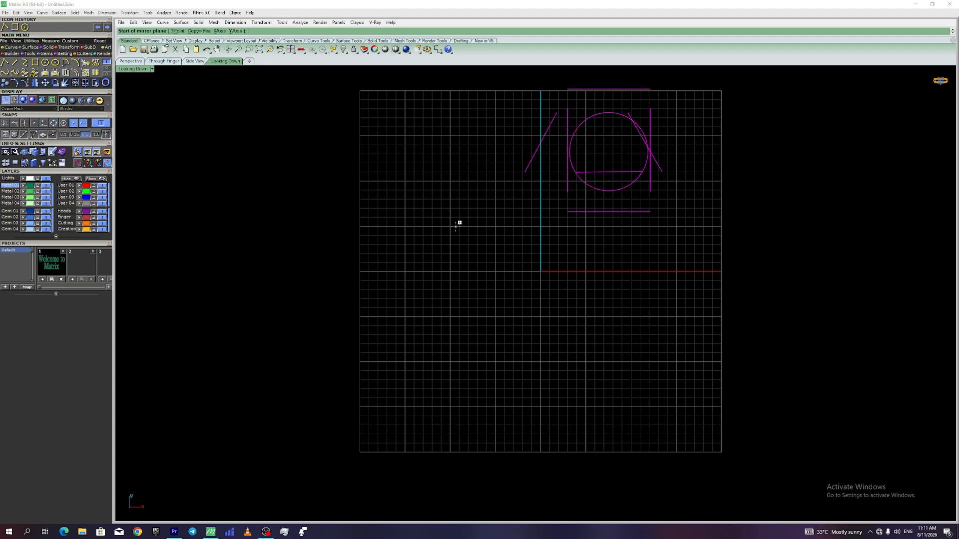
{"action": "type", "text": "0"}
{"action": "key", "text": "Return"}
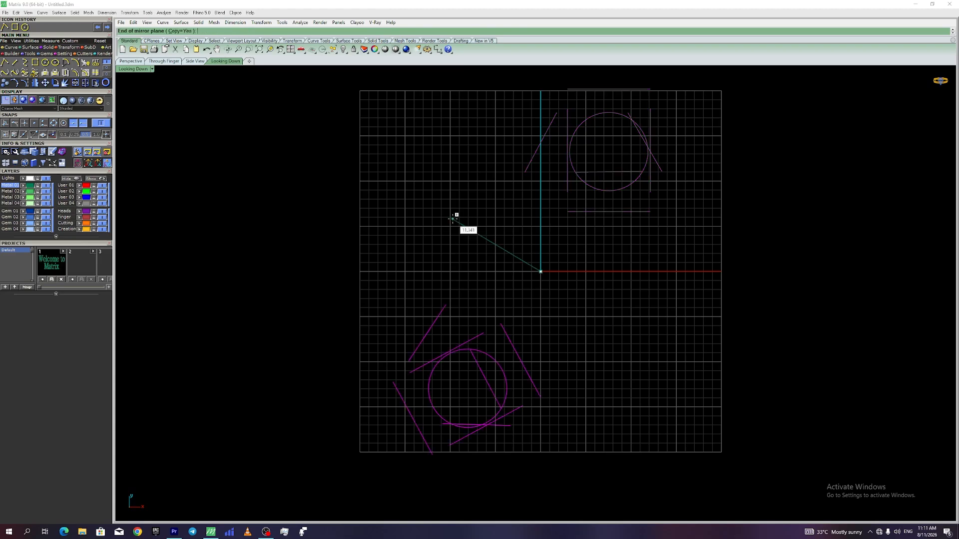
{"action": "left_click", "coordinate": [515, 151]}
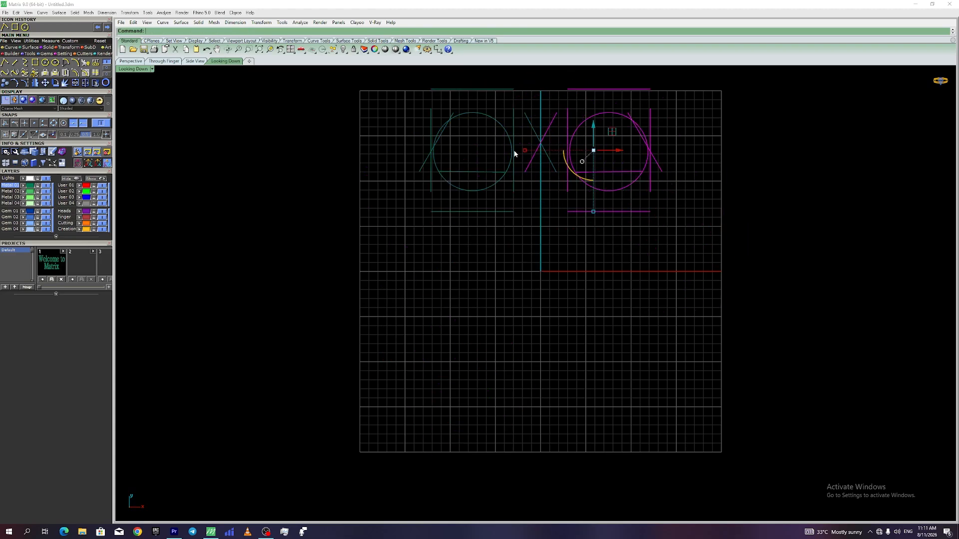
Step: Move the original and mirrored curves straight down, using the origin as base point, so that they straddle the horizontal axis
{"action": "left_click_drag", "start_coordinate": [703, 117], "coordinate": [382, 181]}
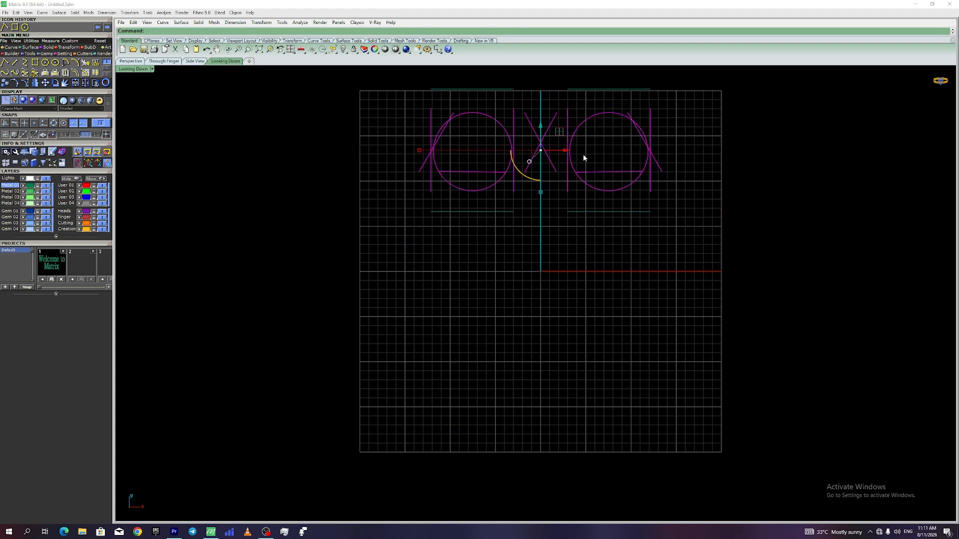
{"action": "left_click", "coordinate": [727, 78]}
{"action": "left_click_drag", "start_coordinate": [728, 81], "coordinate": [401, 263]}
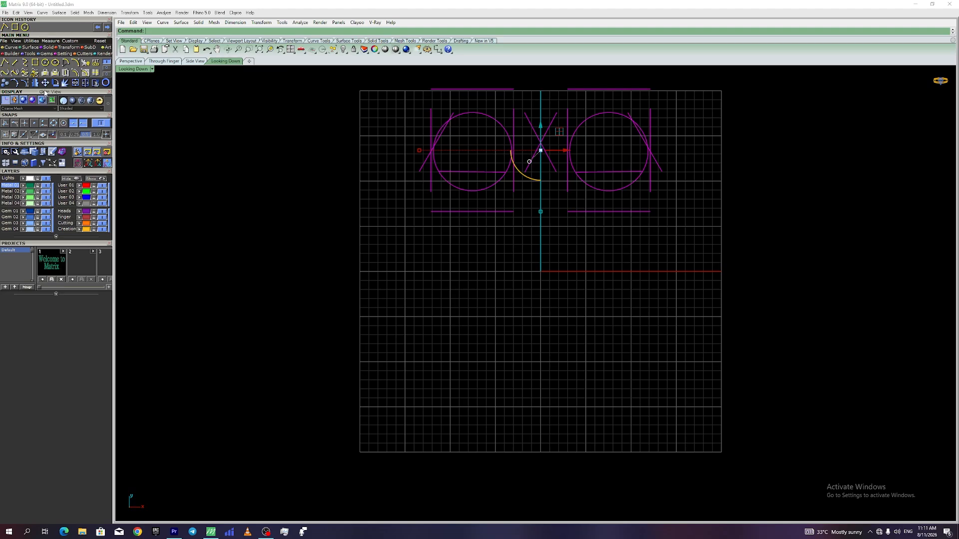
{"action": "left_click", "coordinate": [44, 83]}
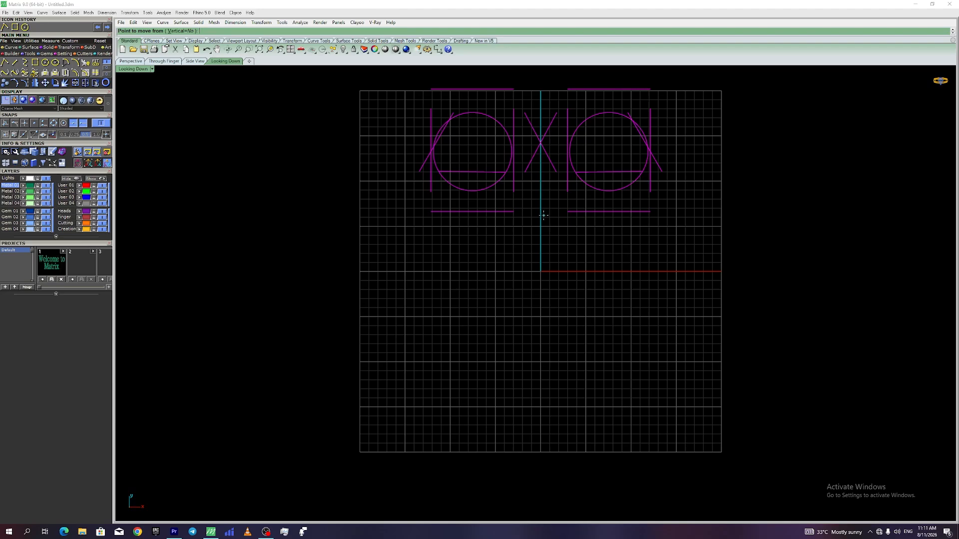
{"action": "left_click", "coordinate": [540, 272]}
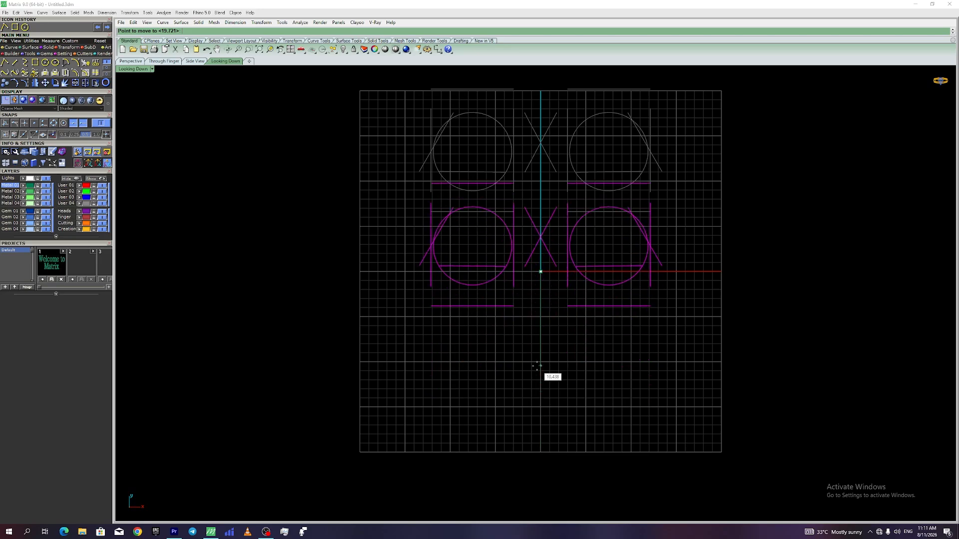
{"action": "left_click", "coordinate": [538, 402]}
{"action": "key", "text": "Return"}
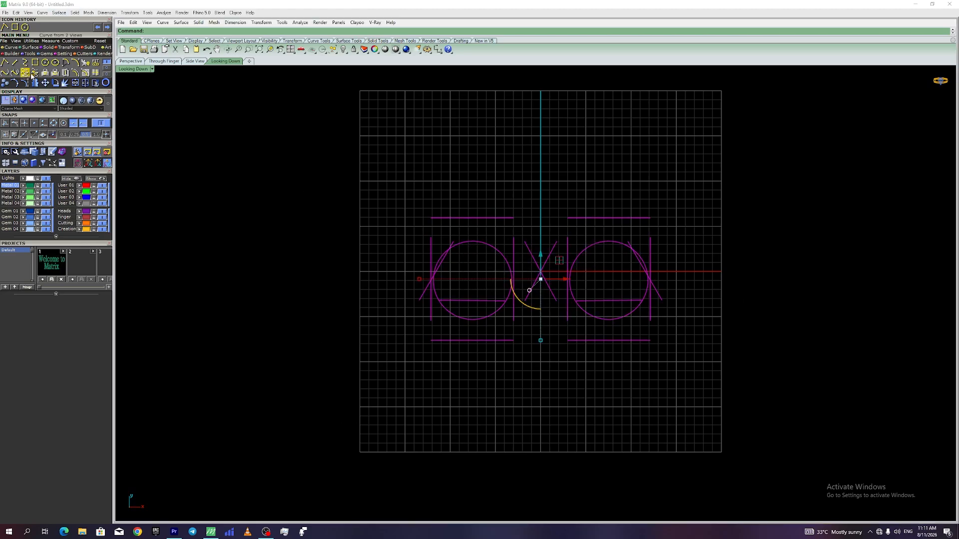
Step: Rotate a copy of the whole curve set 90 degrees about the origin (0)
{"action": "left_click", "coordinate": [56, 84]}
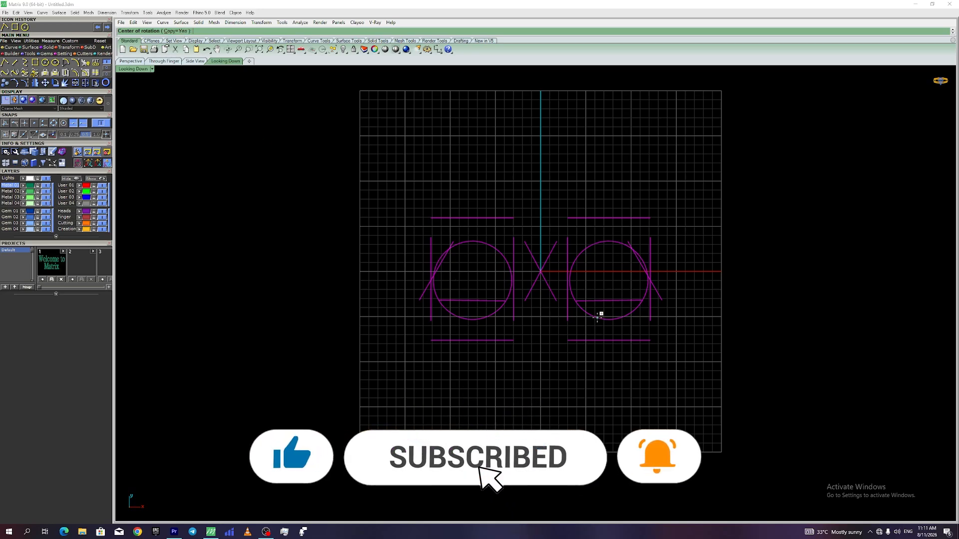
{"action": "type", "text": "0"}
{"action": "key", "text": "Return"}
{"action": "type", "text": "90"}
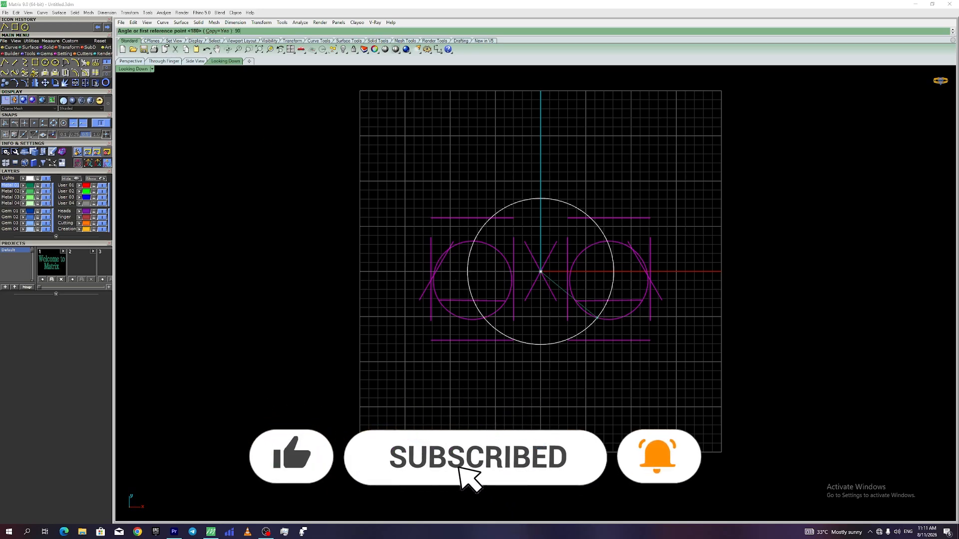
{"action": "key", "text": "Return"}
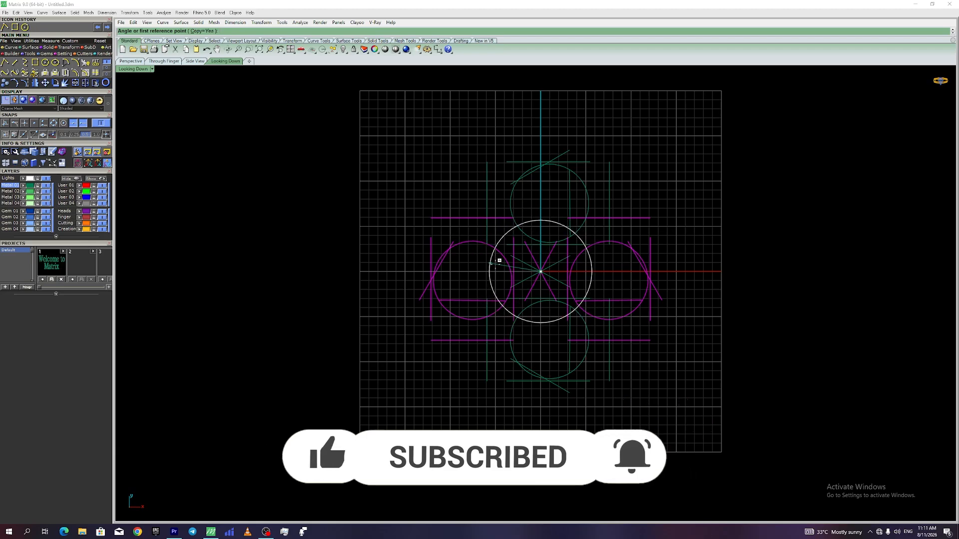
Step: Place two more rotated copies of the curve set freehand about the origin, and finish the rotation
{"action": "left_click", "coordinate": [550, 280]}
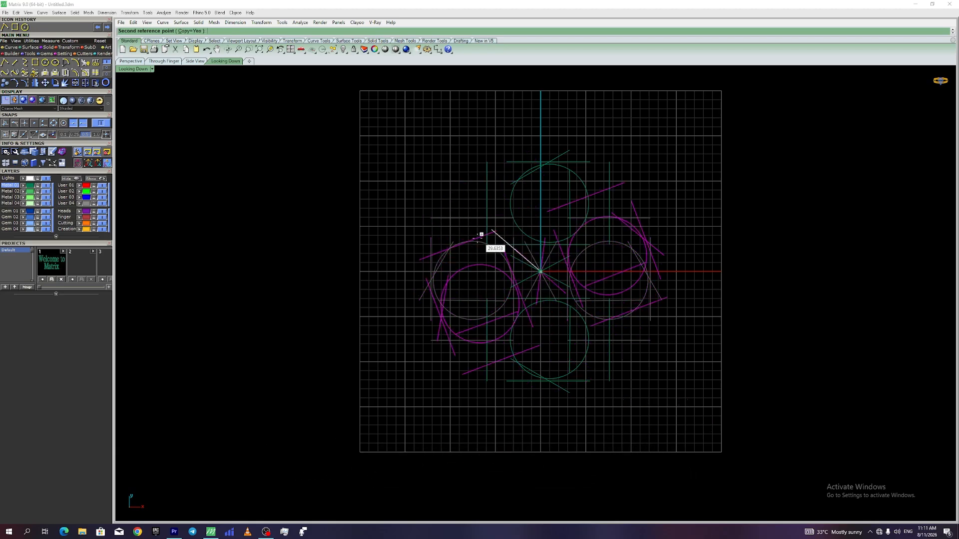
{"action": "left_click", "coordinate": [467, 284], "text": "shift"}
{"action": "left_click", "coordinate": [543, 333], "text": "shift"}
{"action": "right_click", "coordinate": [723, 291]}
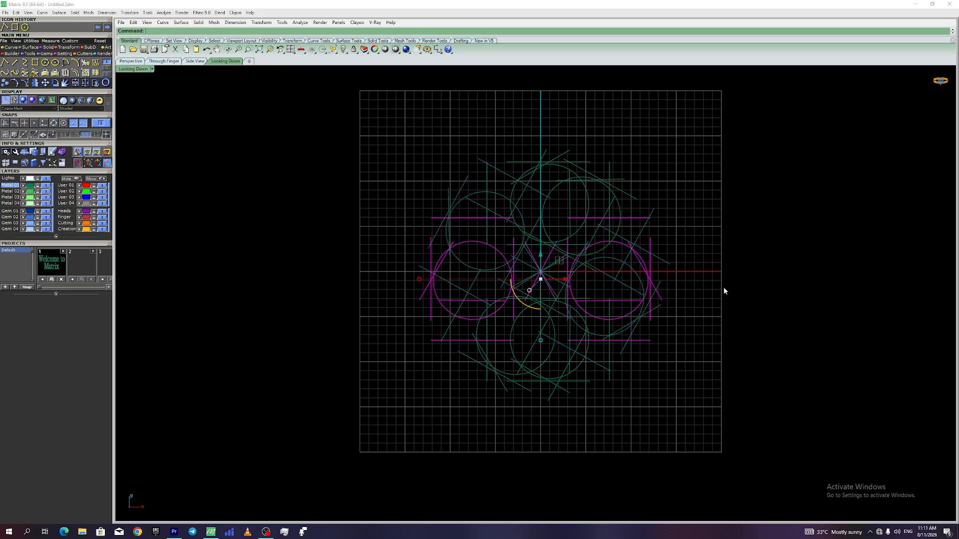
Step: Delete the original curves together with all their rotated copies
{"action": "key", "text": "Escape"}
{"action": "left_click_drag", "start_coordinate": [754, 107], "coordinate": [366, 423]}
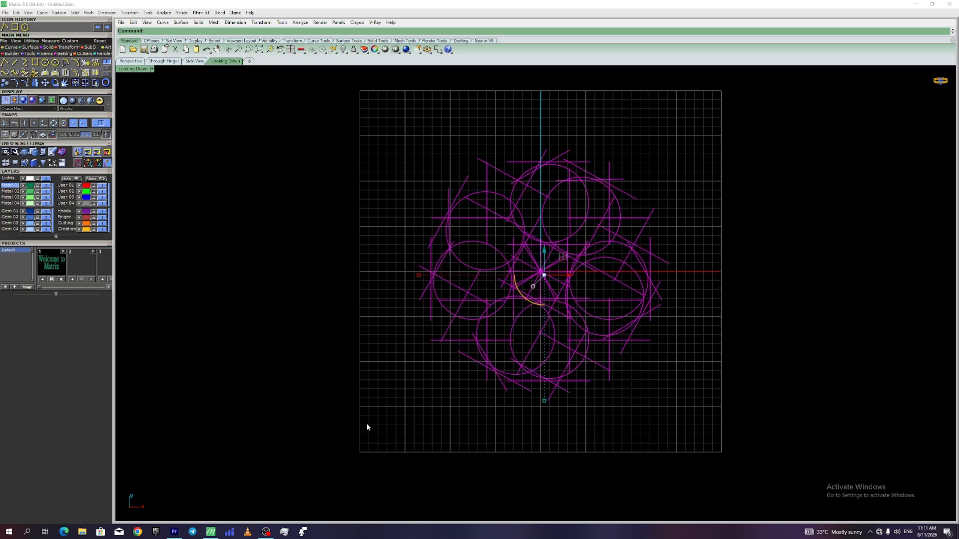
{"action": "key", "text": "Delete"}
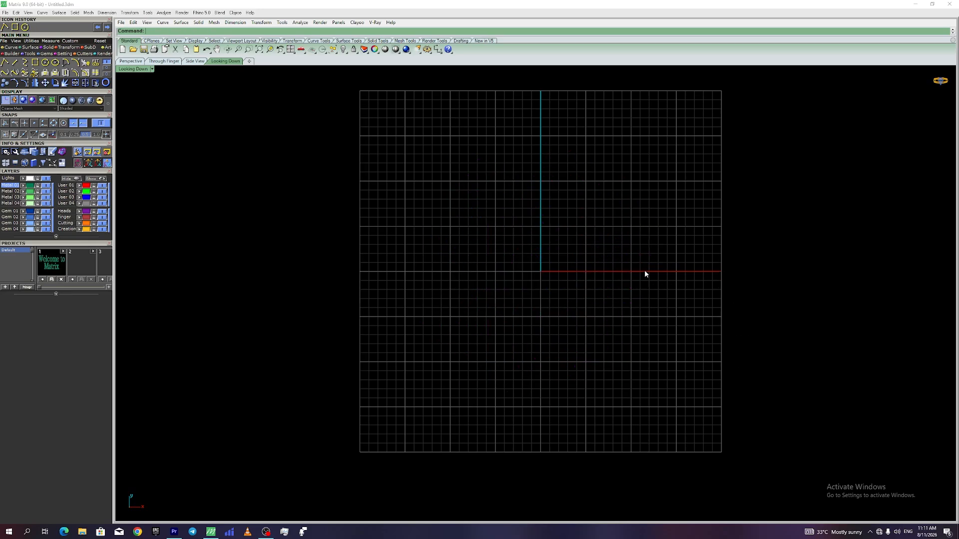